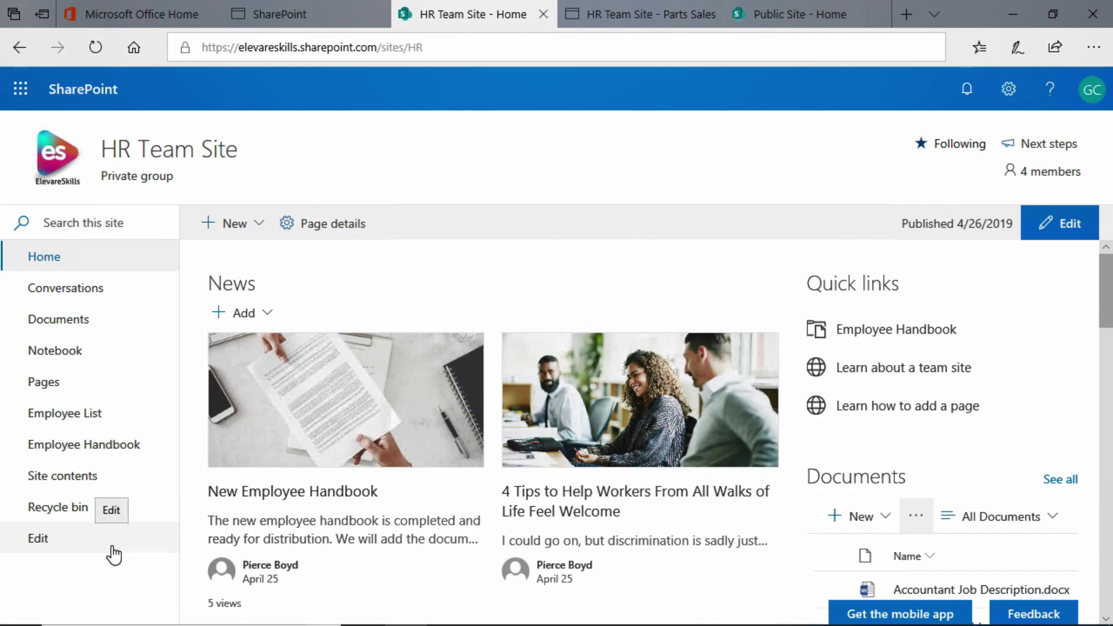
# Step: Switch the HR Team Site quick launch into navigation edit mode
pyautogui.click(40, 541)
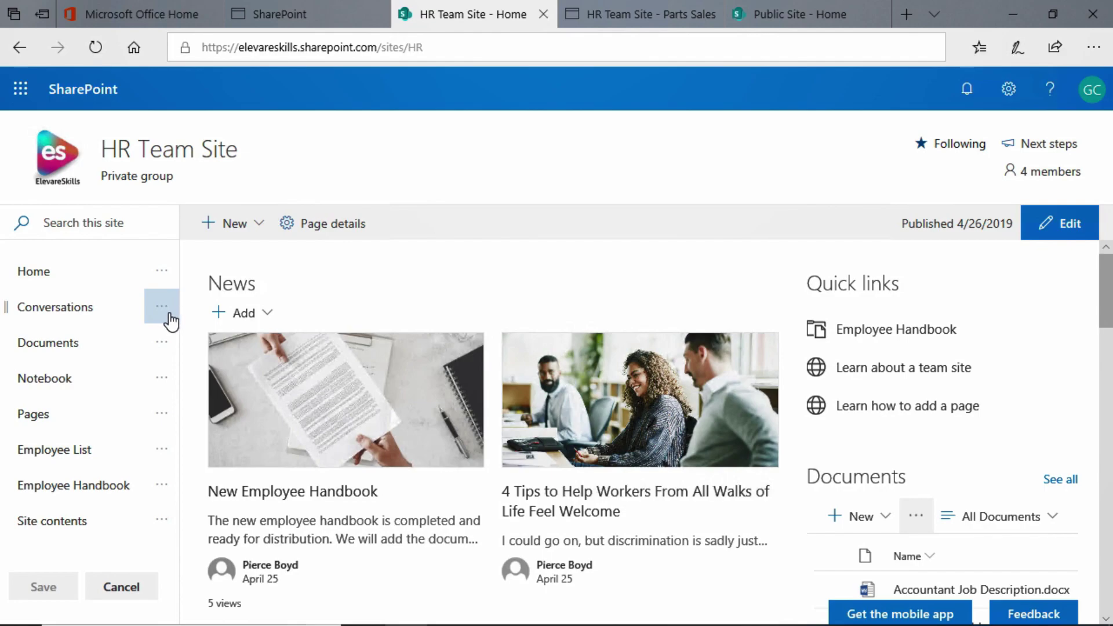
# Step: Delete the Conversations, Notebook and Pages links, leaving Home, Documents, Employee List, Employee Handbook, Site contents
pyautogui.click(169, 314)
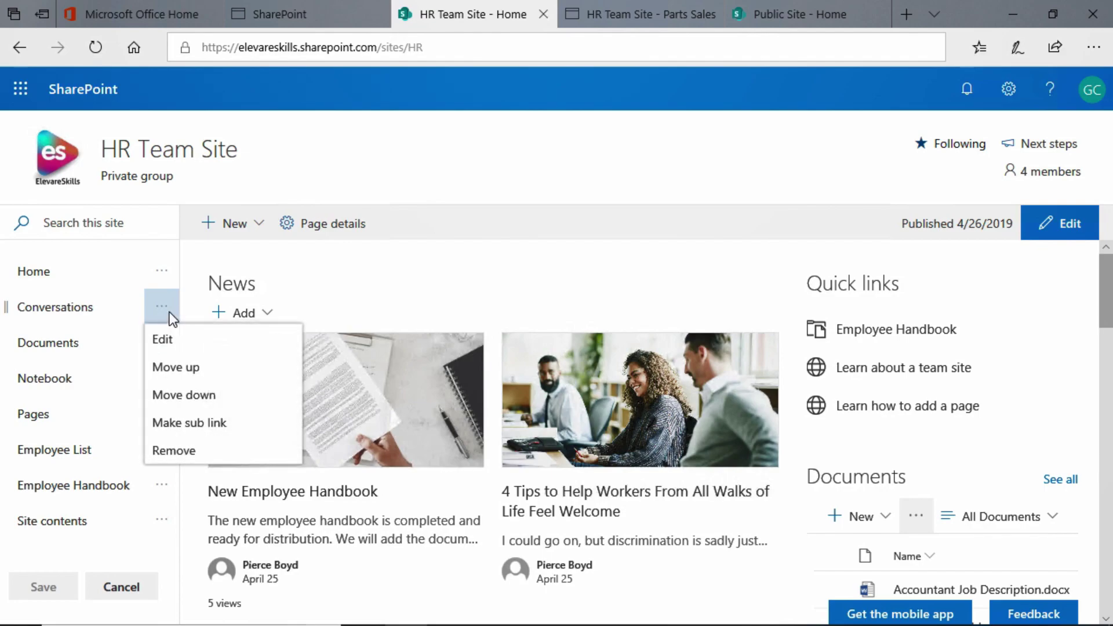
pyautogui.click(174, 452)
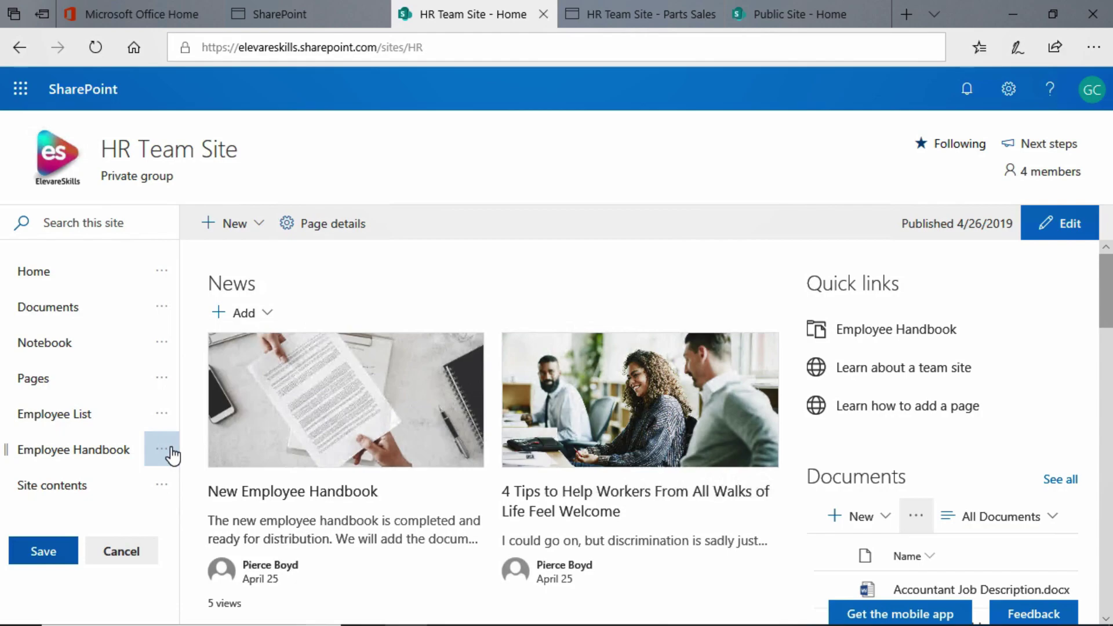
pyautogui.click(166, 348)
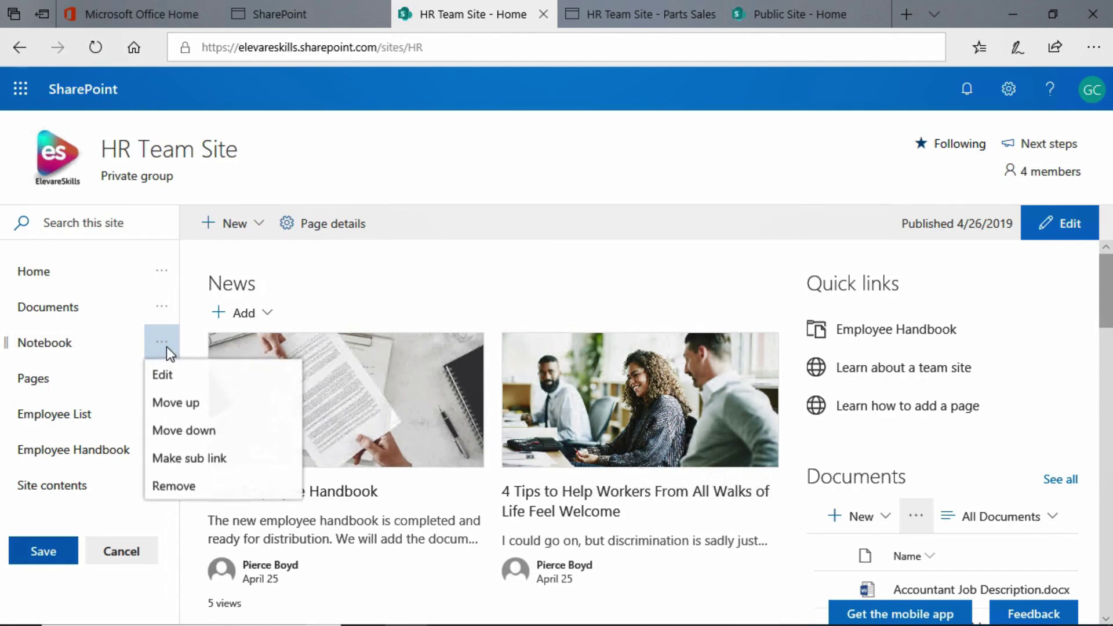
pyautogui.click(174, 488)
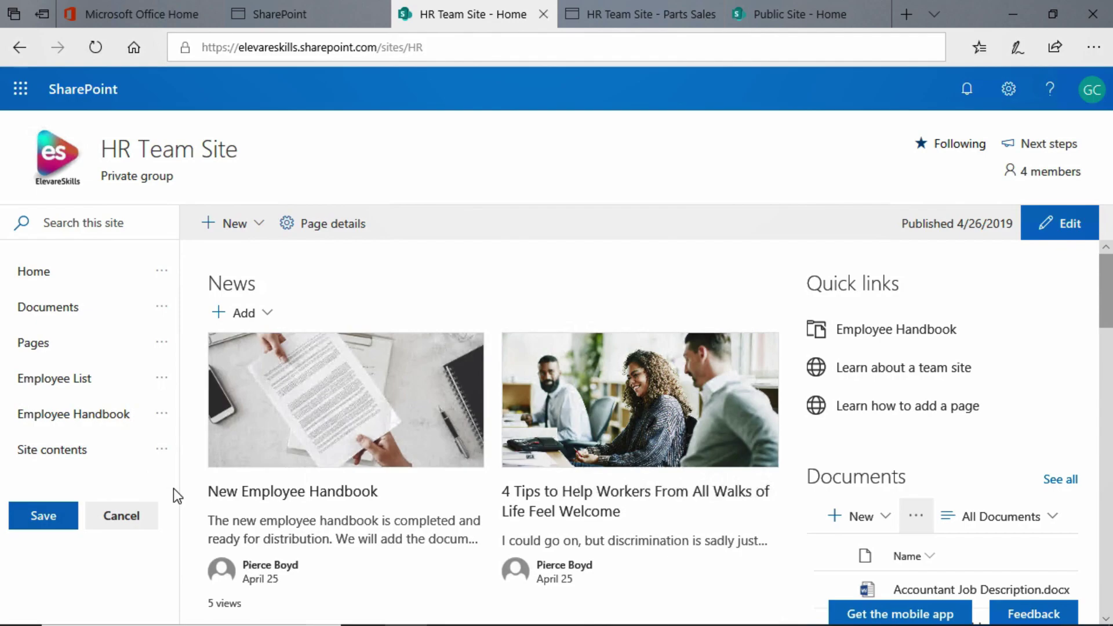
pyautogui.click(162, 343)
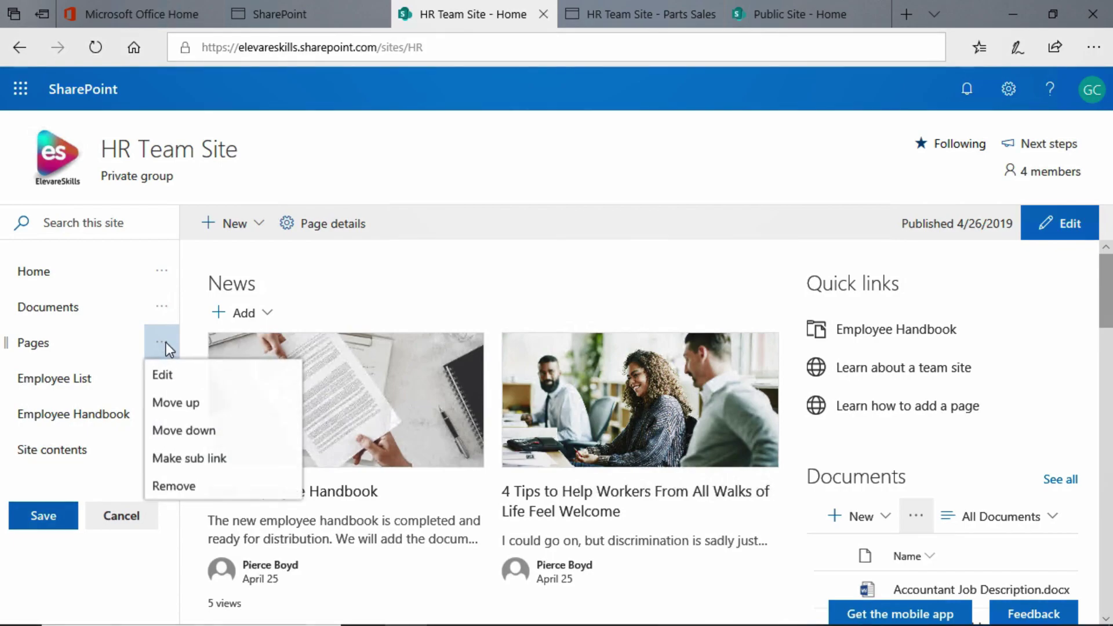
pyautogui.click(174, 487)
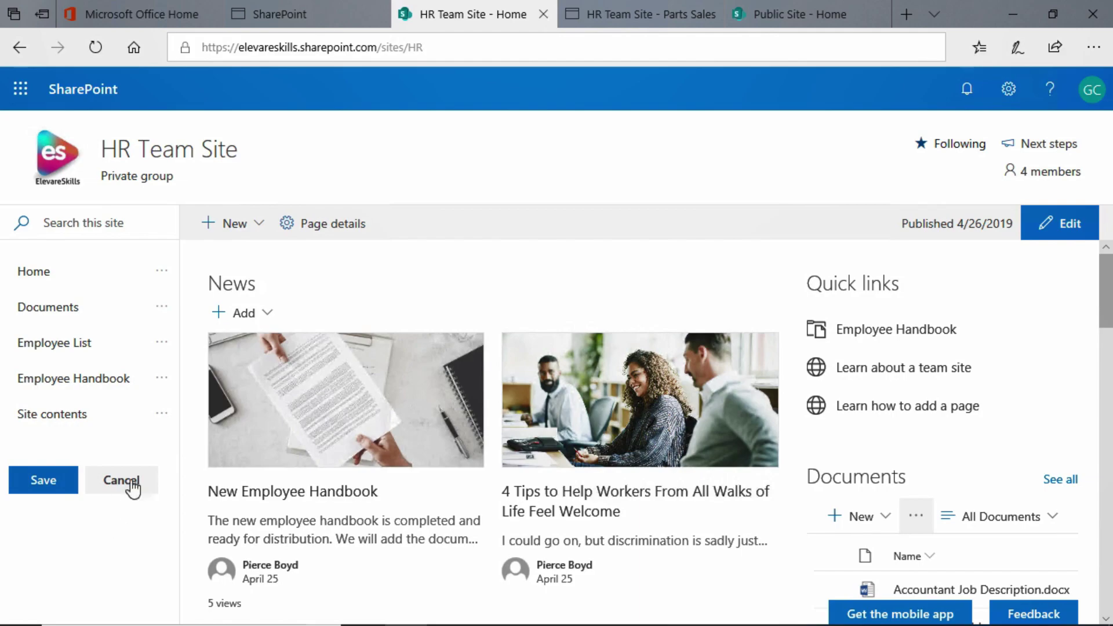
# Step: Insert a new URL-type link below Home, then switch to the Parts Sales list tab
pyautogui.moveTo(116, 400)
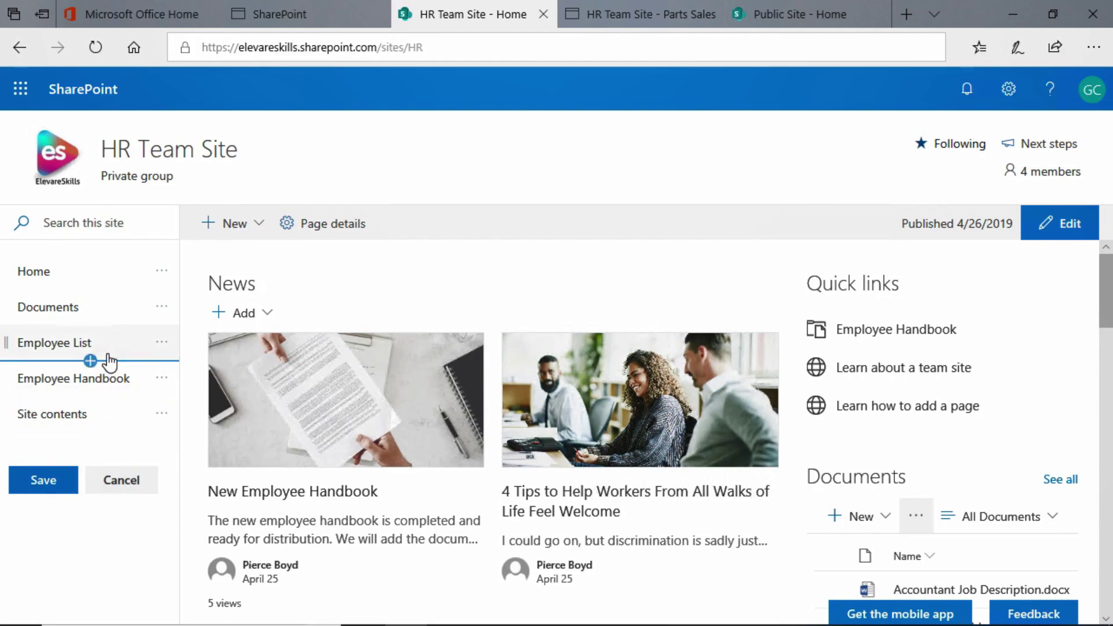
pyautogui.moveTo(95, 321)
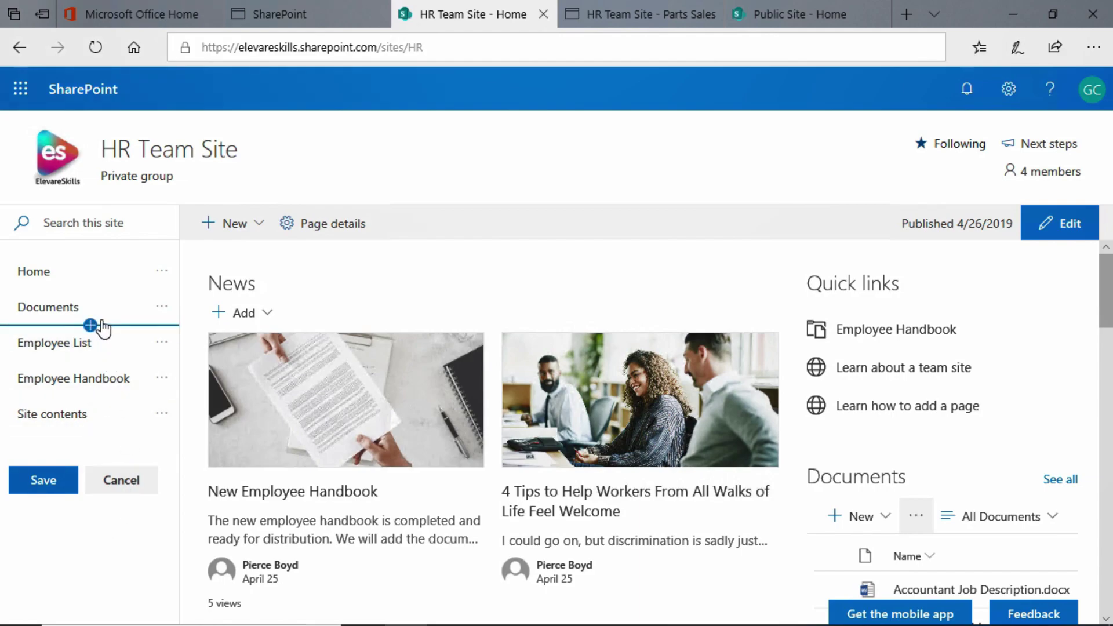
pyautogui.moveTo(110, 294)
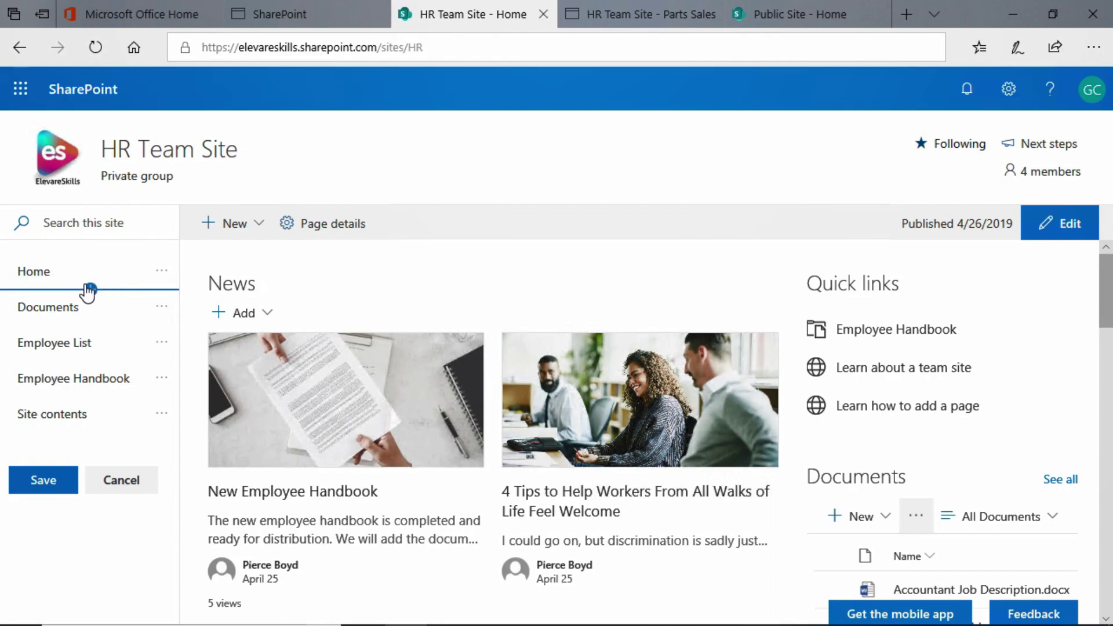
pyautogui.click(90, 290)
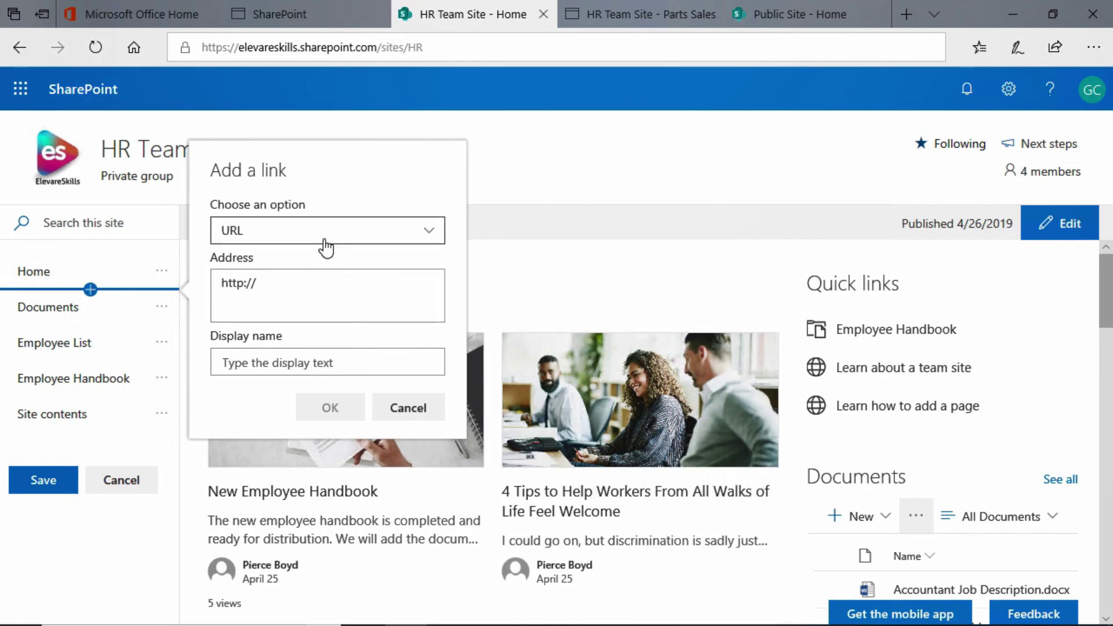
pyautogui.click(432, 233)
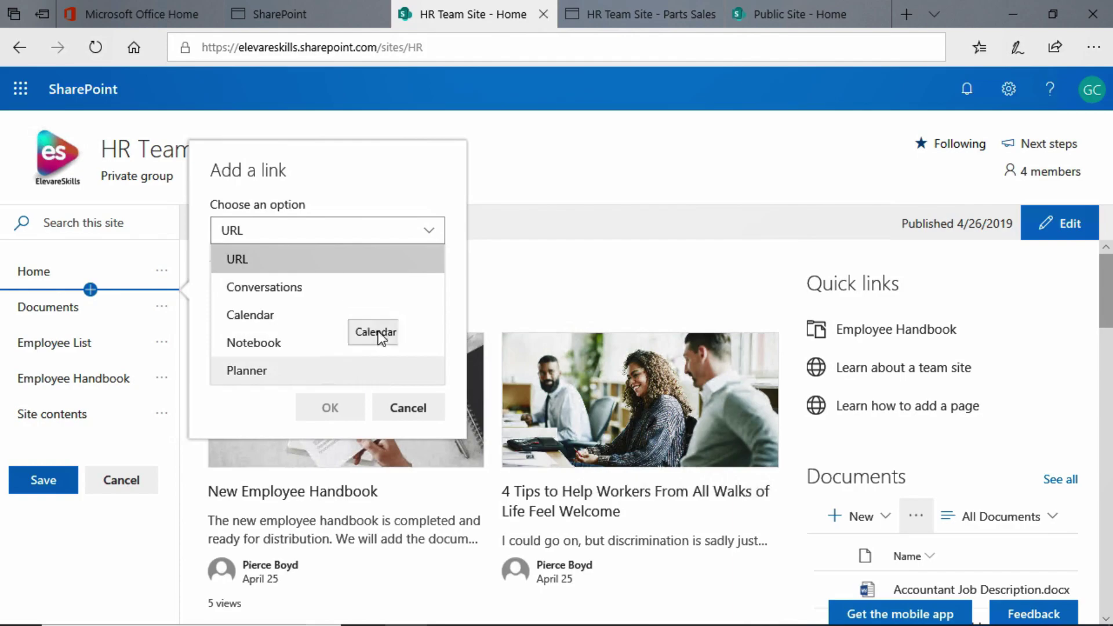
pyautogui.click(368, 239)
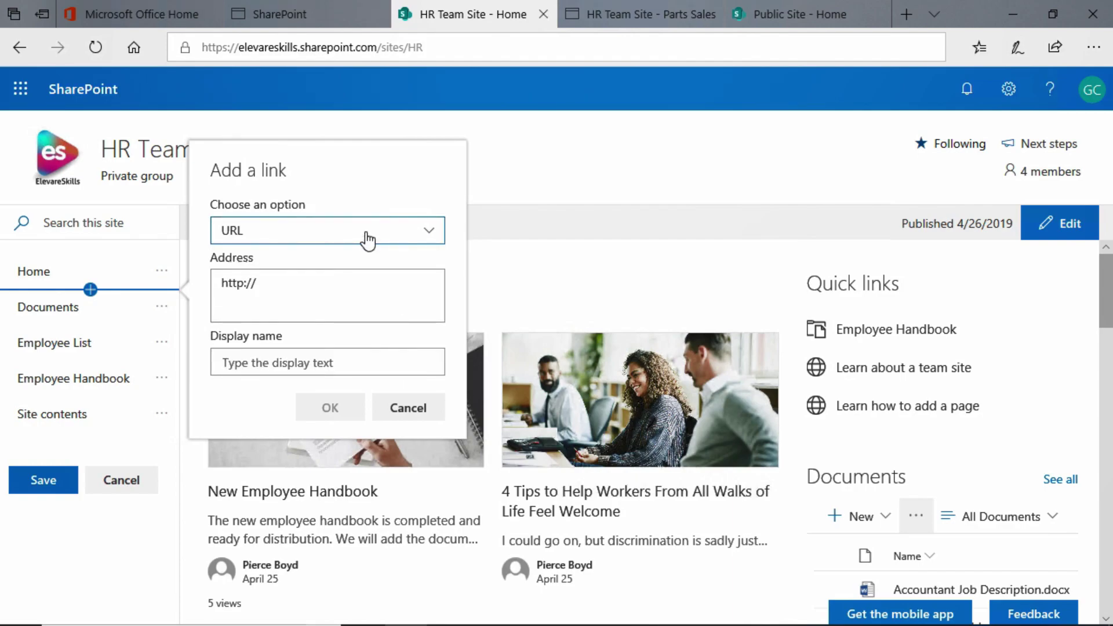
pyautogui.click(674, 11)
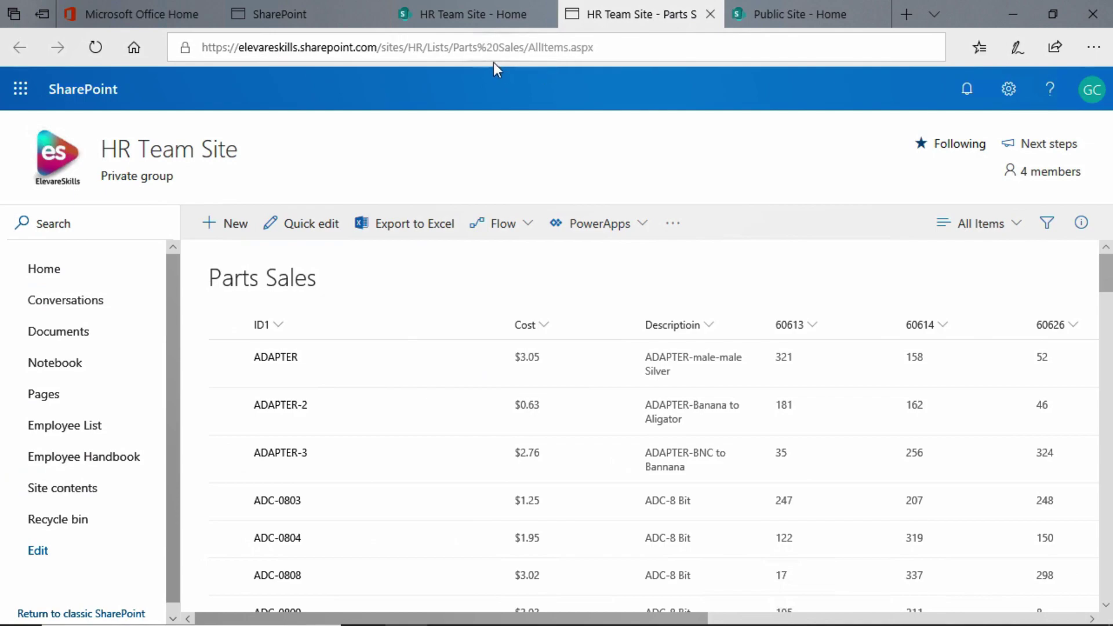
# Step: Add a 'Parts Sales' link below Home using the Parts Sales list's copied address
pyautogui.click(661, 51)
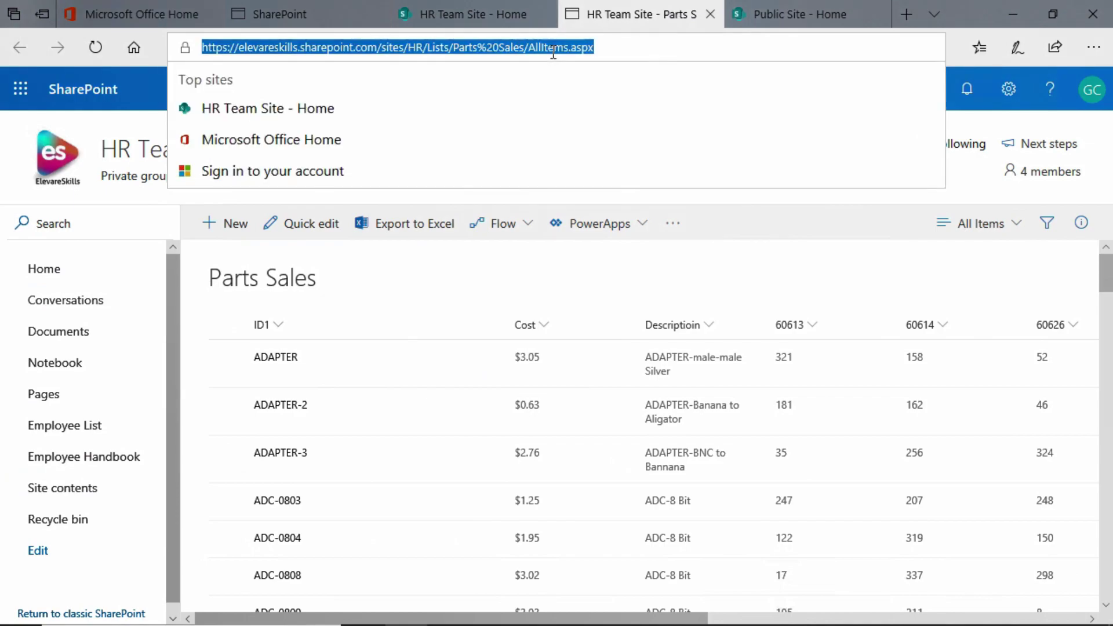
pyautogui.rightClick(522, 49)
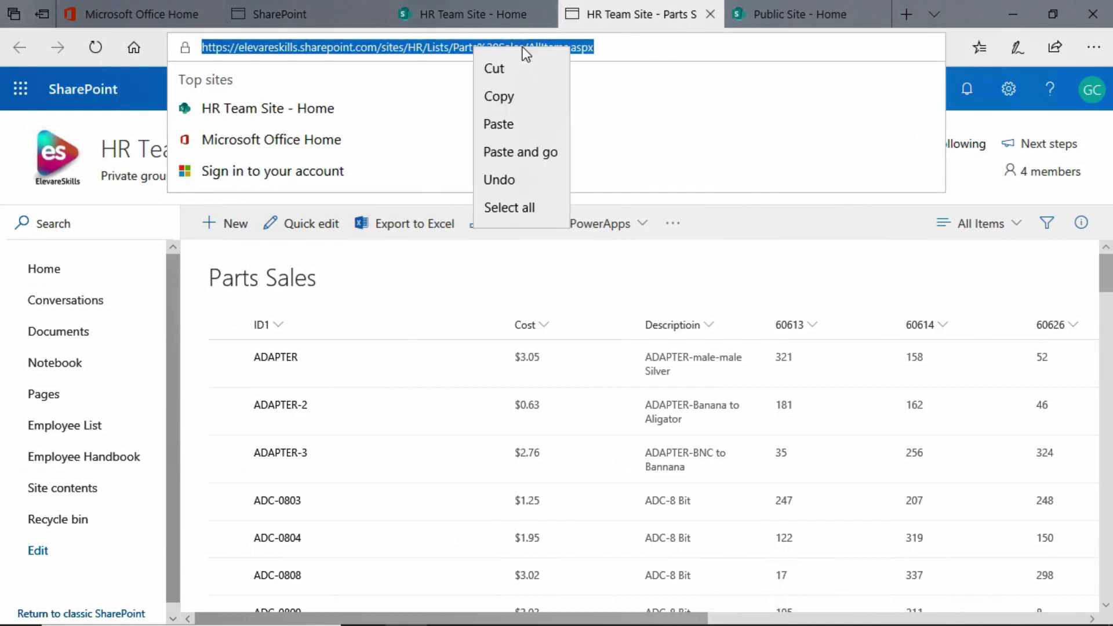
pyautogui.click(524, 97)
pyautogui.click(489, 15)
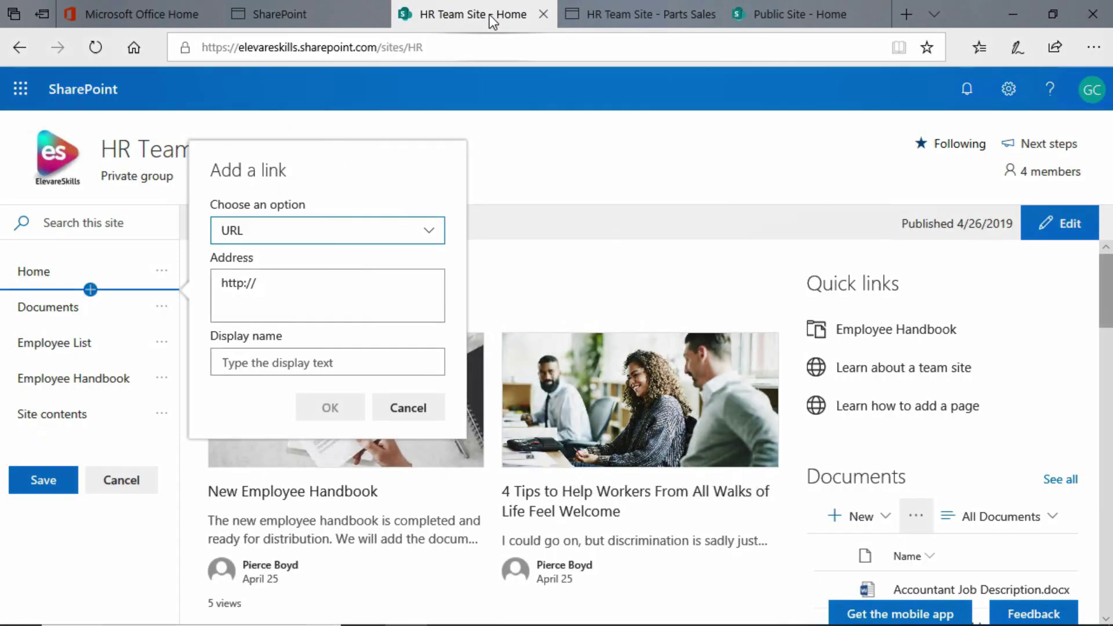
pyautogui.moveTo(332, 291); pyautogui.dragTo(181, 295)
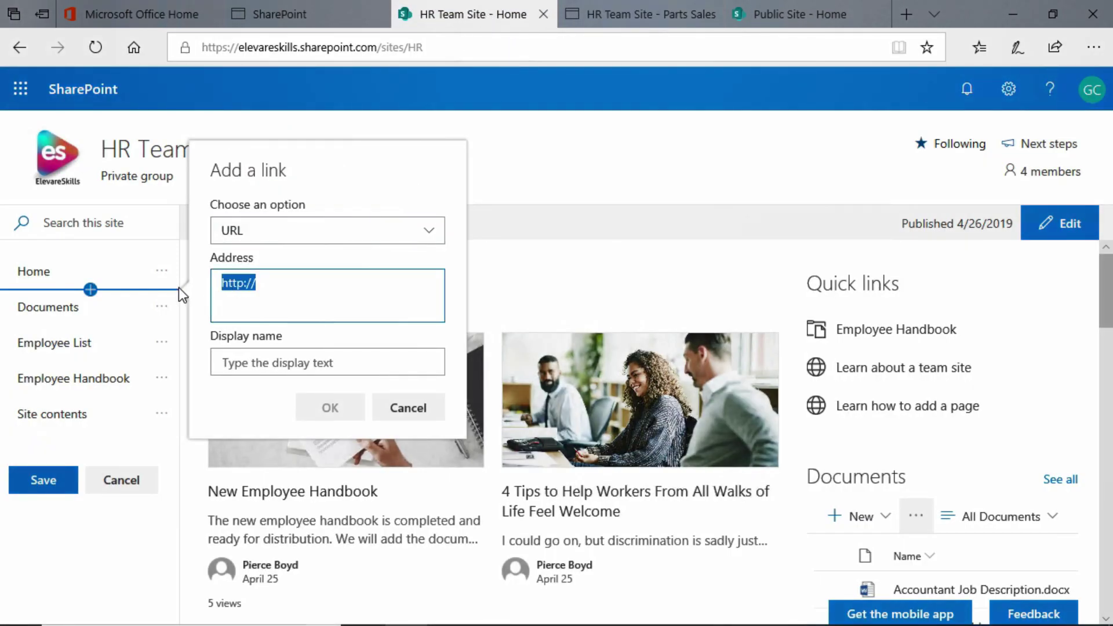
pyautogui.hotkey('ctrl', 'v')
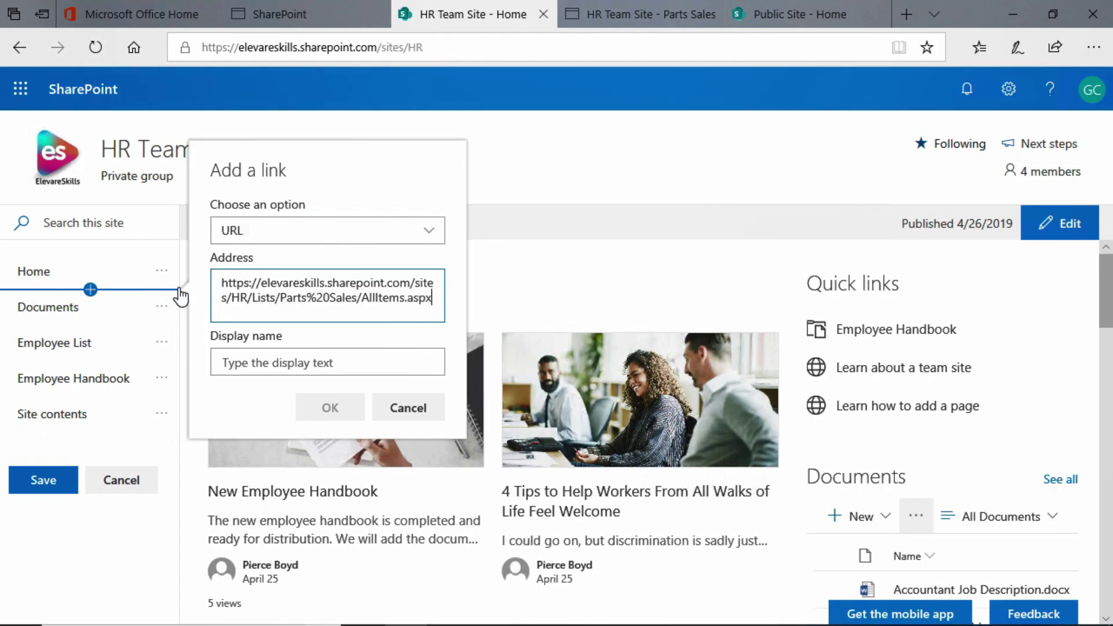
pyautogui.click(268, 365)
pyautogui.write('Pa')
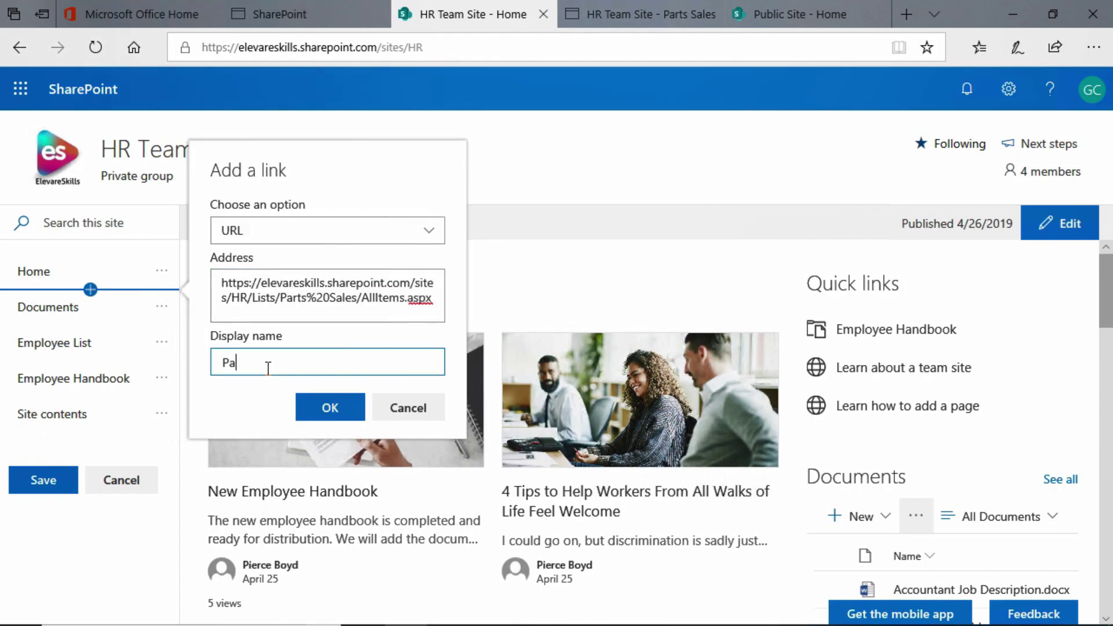
pyautogui.write('rts Sales')
pyautogui.click(317, 407)
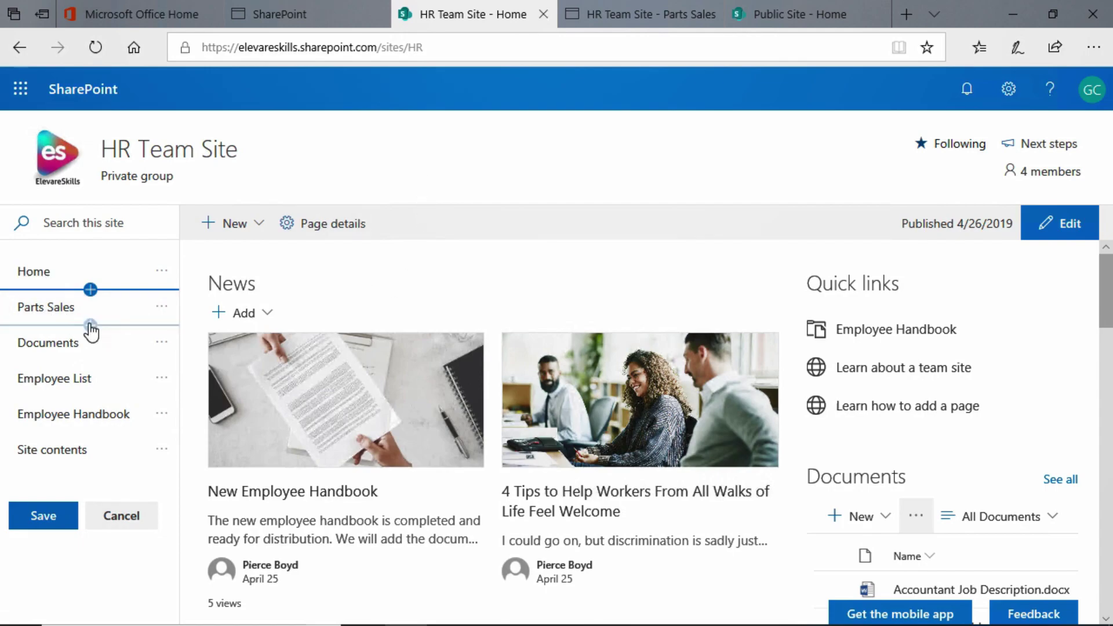
# Step: Move the Parts Sales link down until it sits just below Documents
pyautogui.click(109, 313)
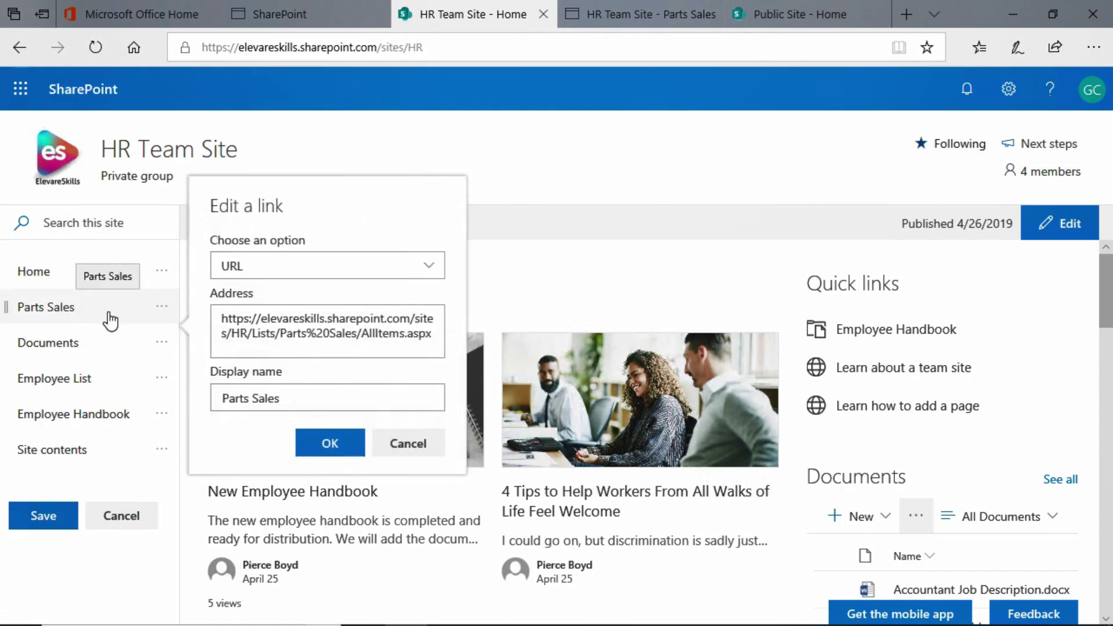
pyautogui.click(409, 445)
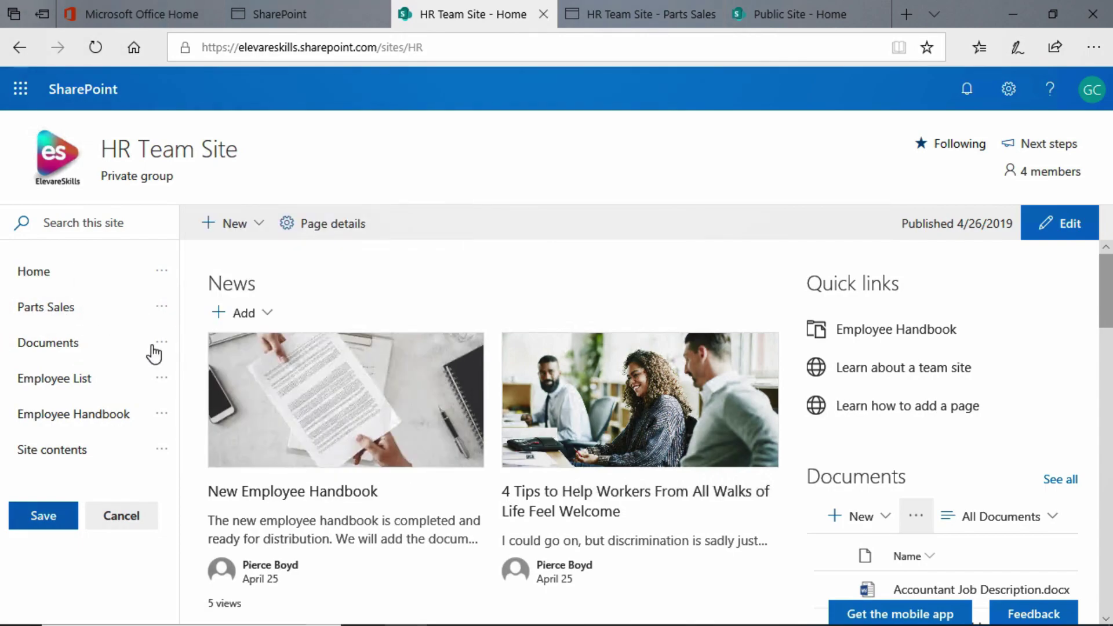
pyautogui.click(163, 312)
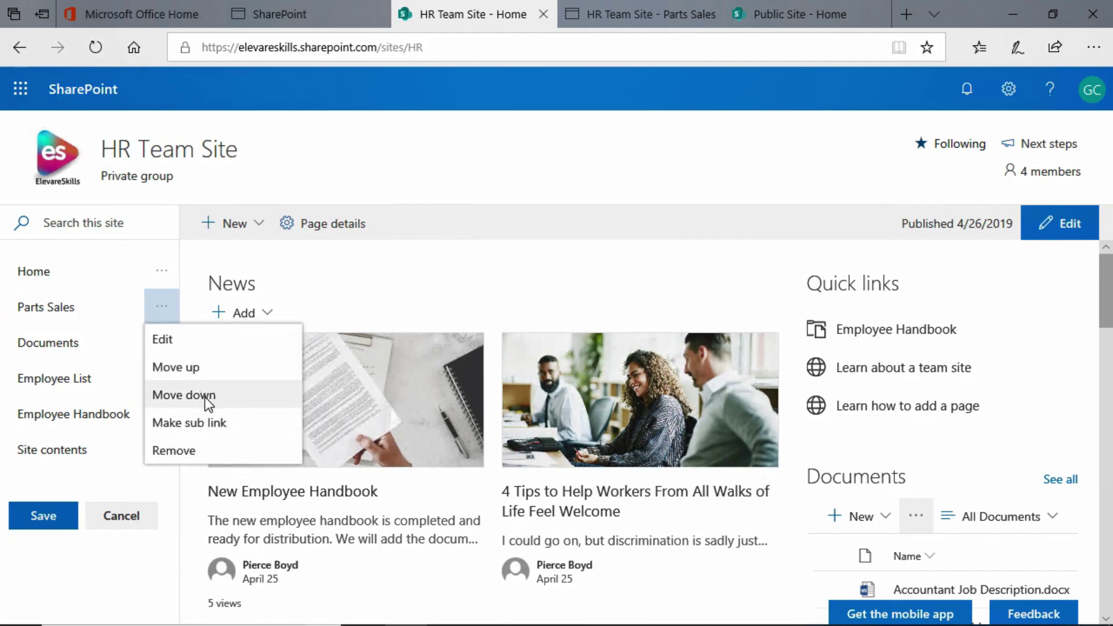
pyautogui.click(189, 374)
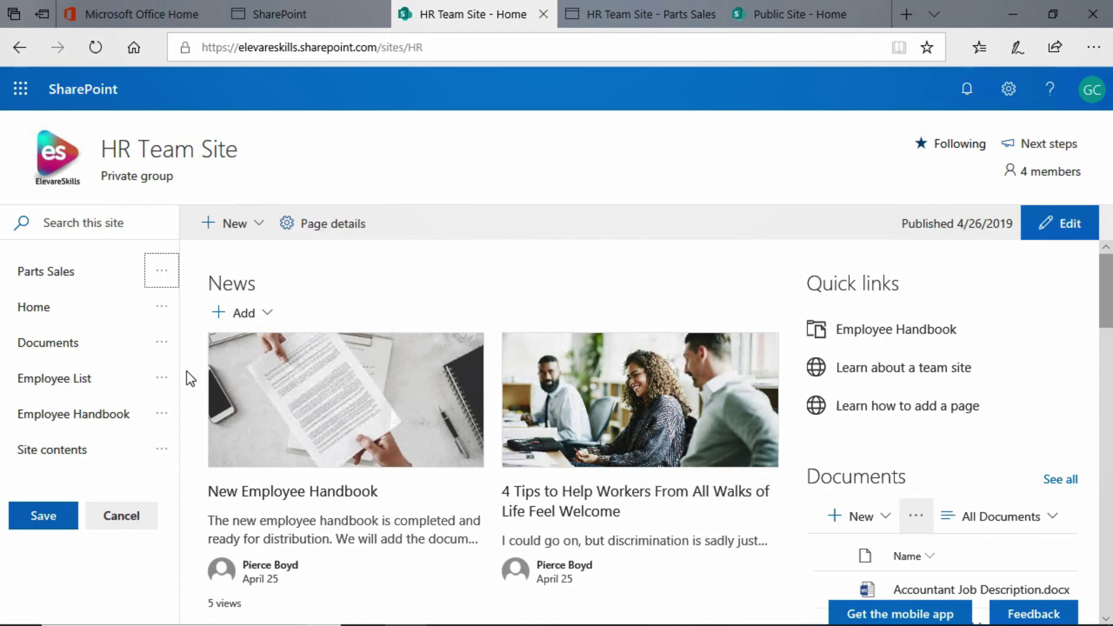
pyautogui.click(165, 276)
pyautogui.click(181, 335)
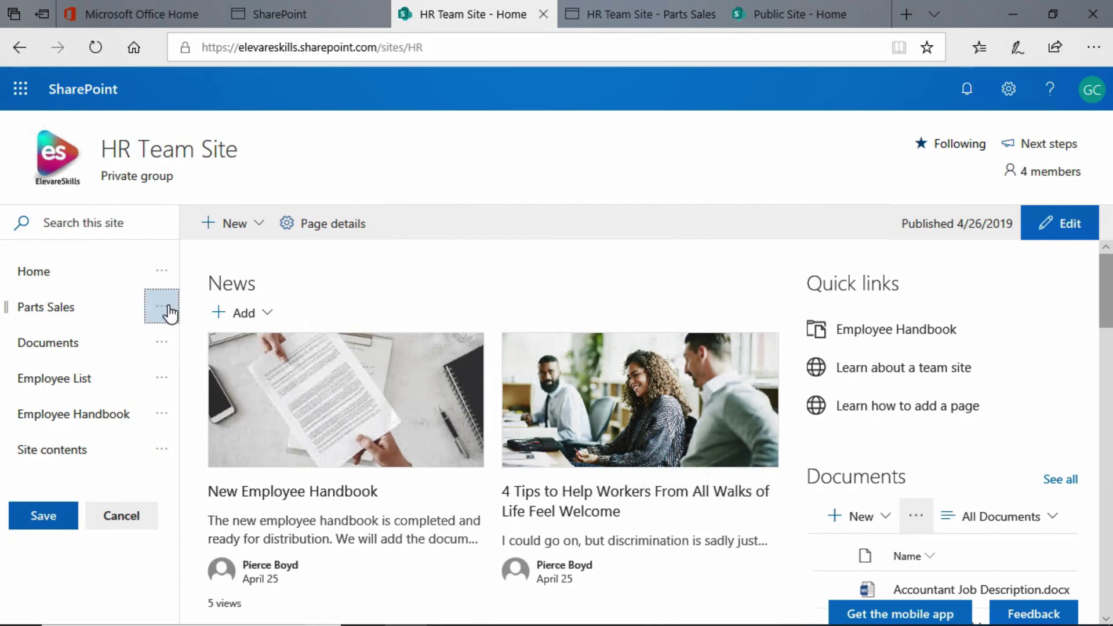
pyautogui.click(165, 315)
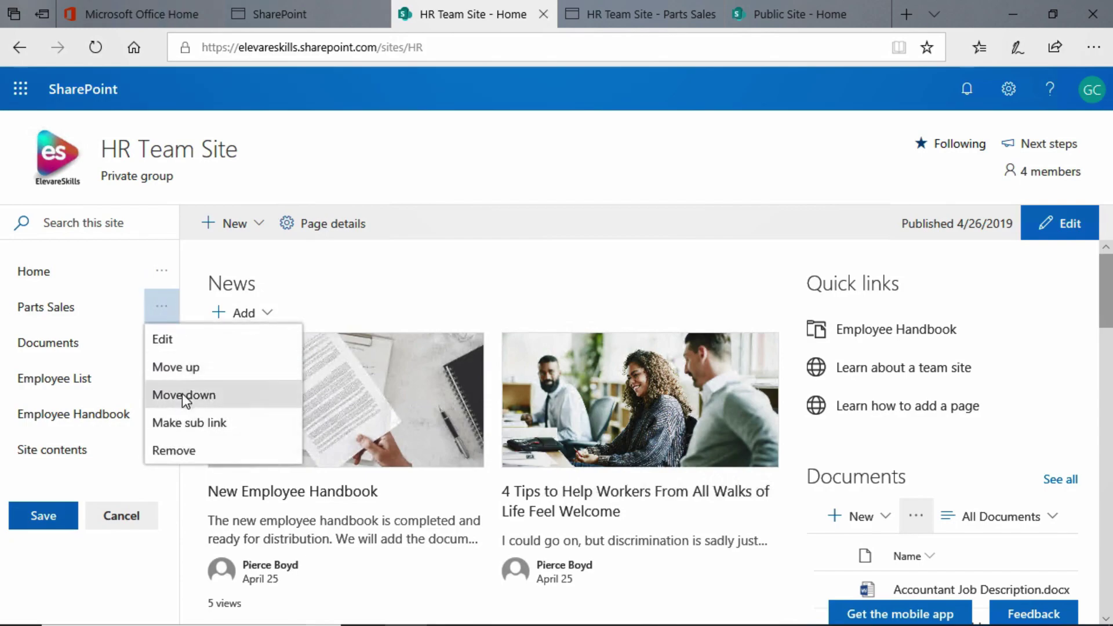
pyautogui.click(183, 392)
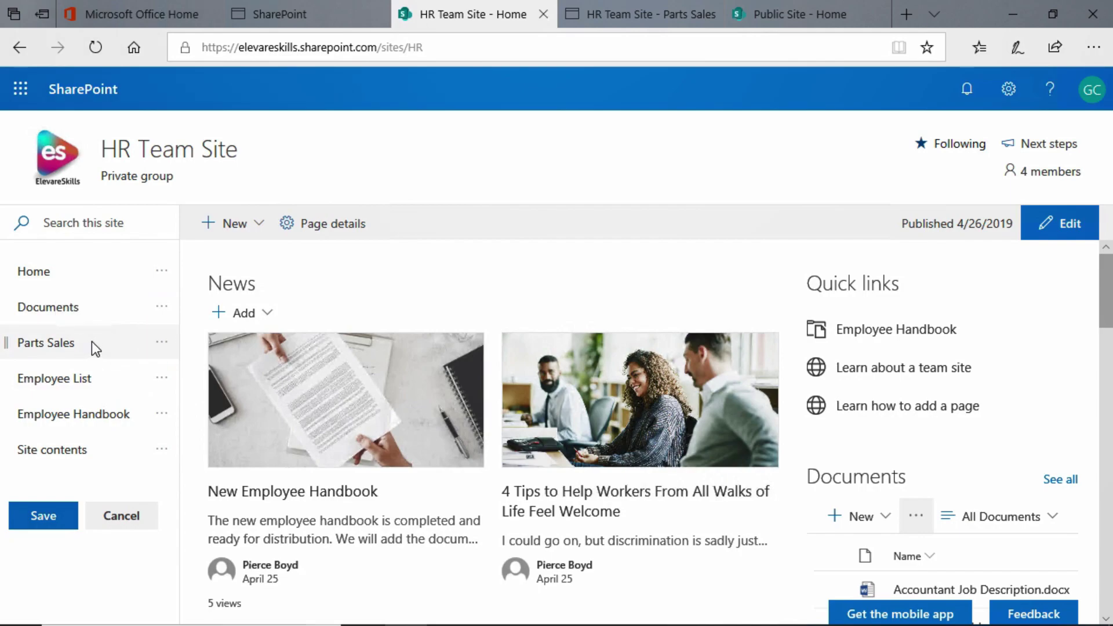
# Step: Drag Parts Sales below Employee List, just above Employee Handbook
pyautogui.moveTo(91, 343); pyautogui.dragTo(165, 440)
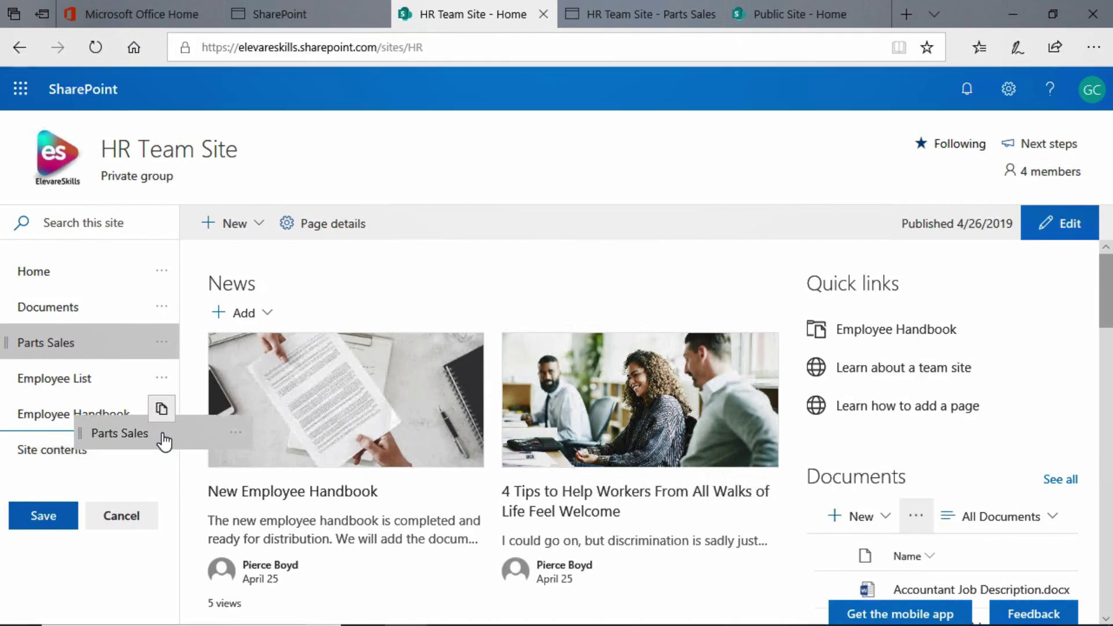
pyautogui.moveTo(164, 442); pyautogui.dragTo(172, 406)
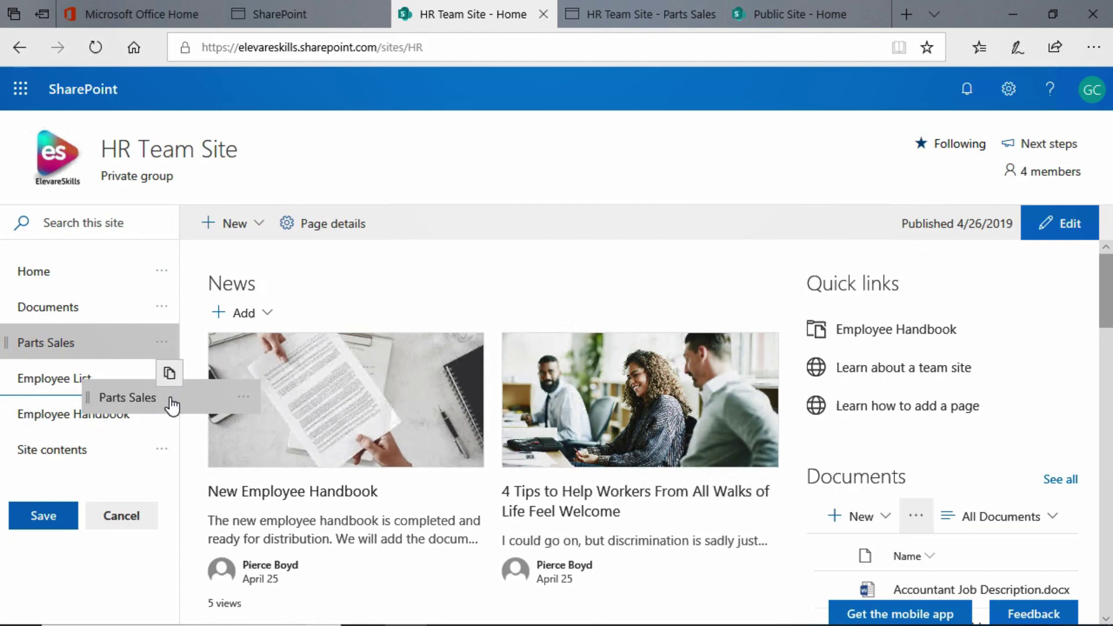
pyautogui.moveTo(172, 406); pyautogui.dragTo(142, 408)
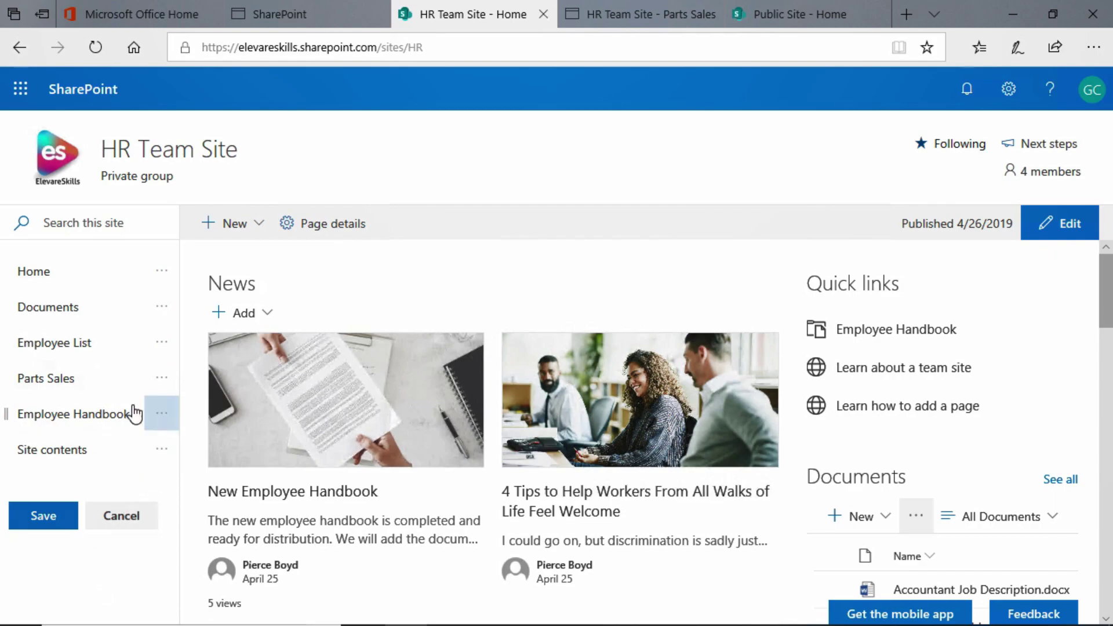
pyautogui.click(172, 388)
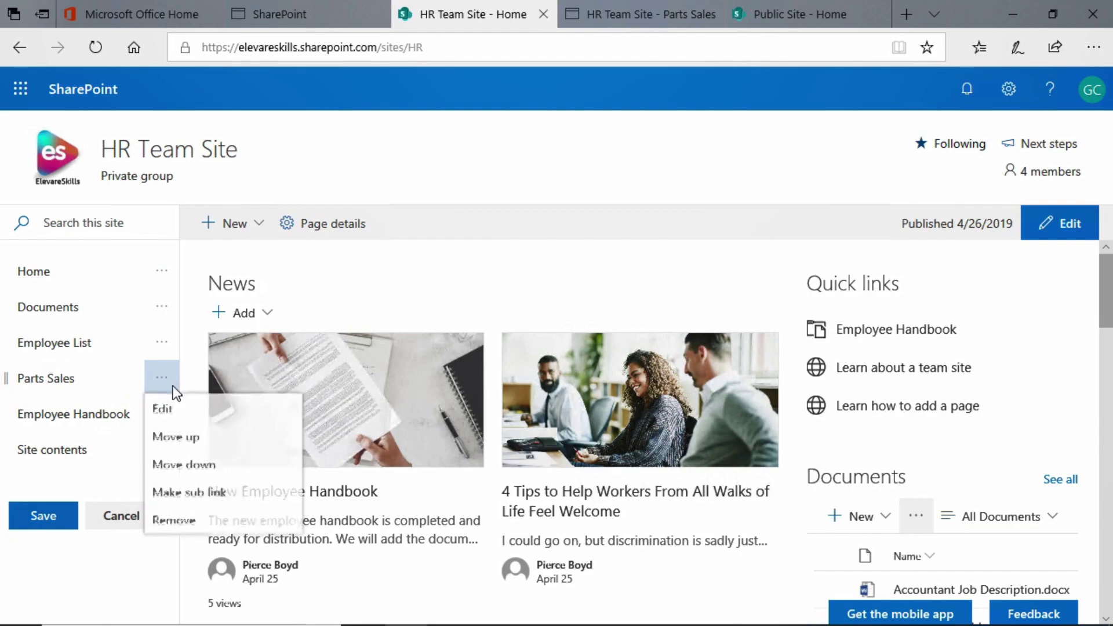
pyautogui.click(180, 499)
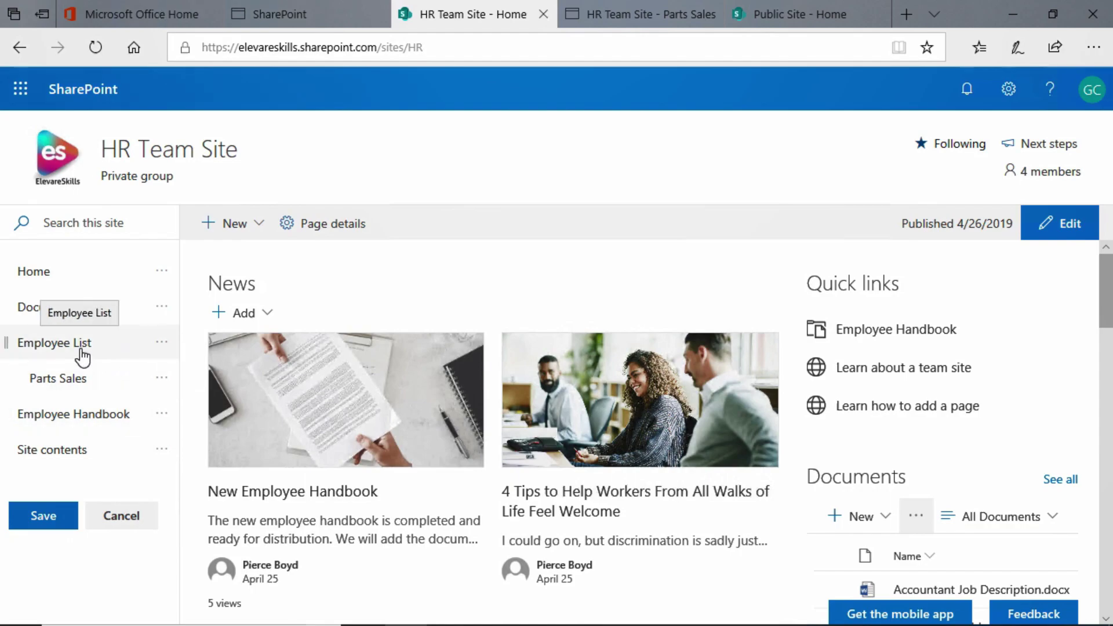
pyautogui.click(160, 383)
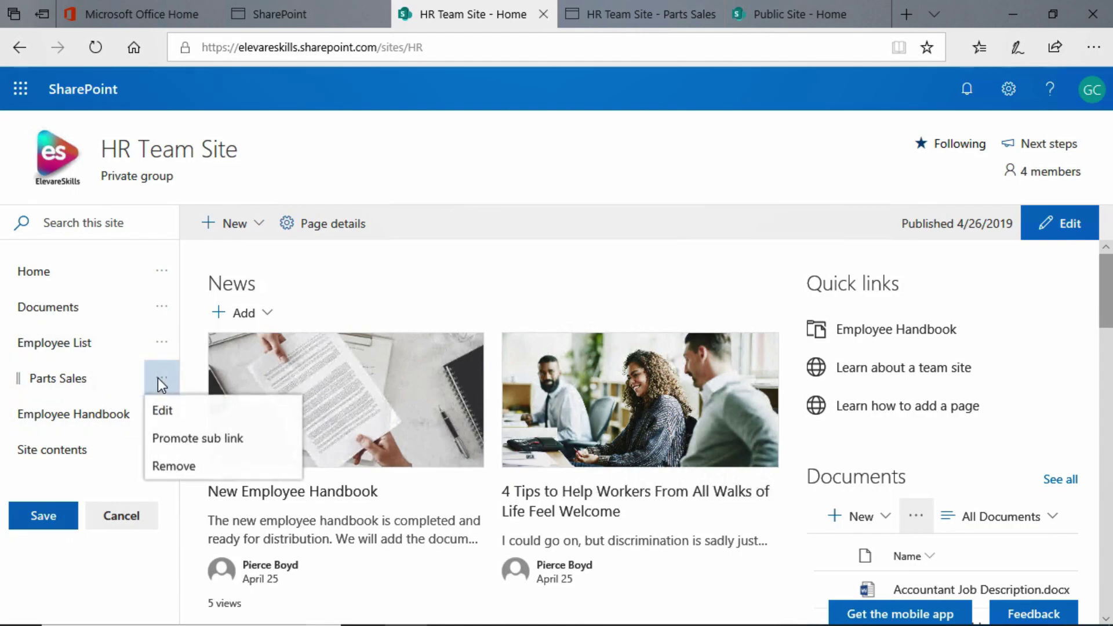
pyautogui.click(185, 439)
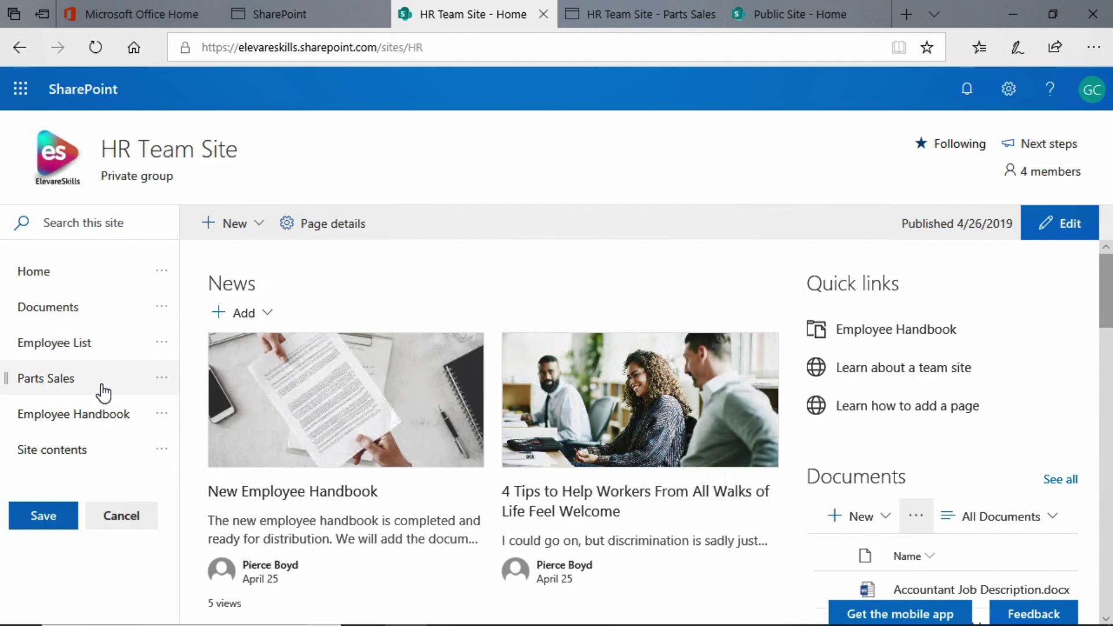
# Step: Delete Parts Sales, leaving Home, Documents, Employee List, Employee Handbook, Site contents
pyautogui.click(163, 386)
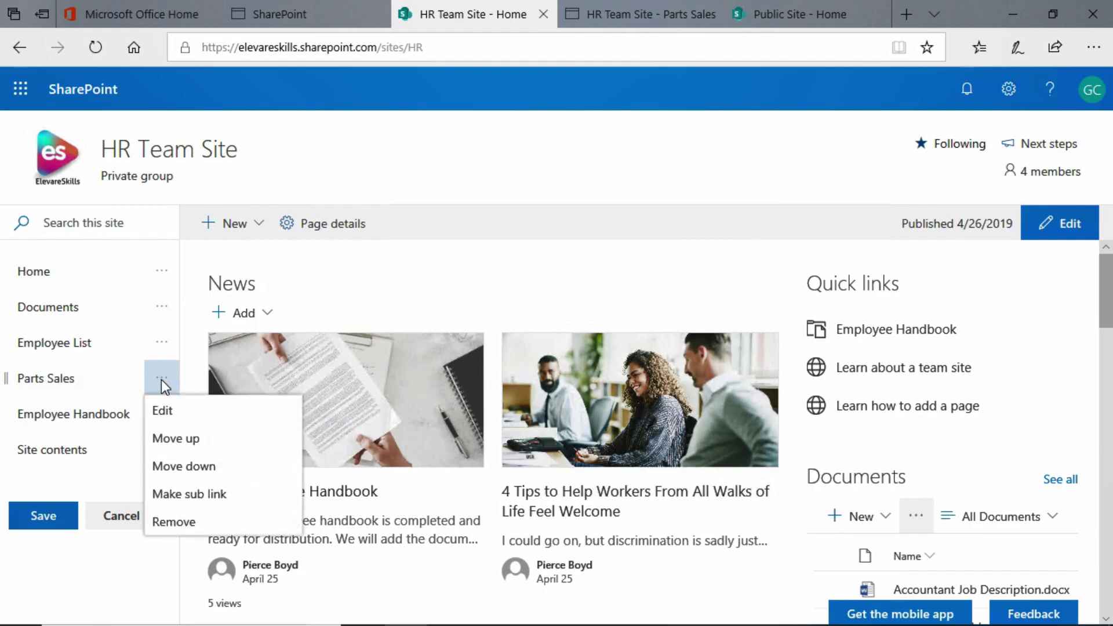
pyautogui.click(161, 416)
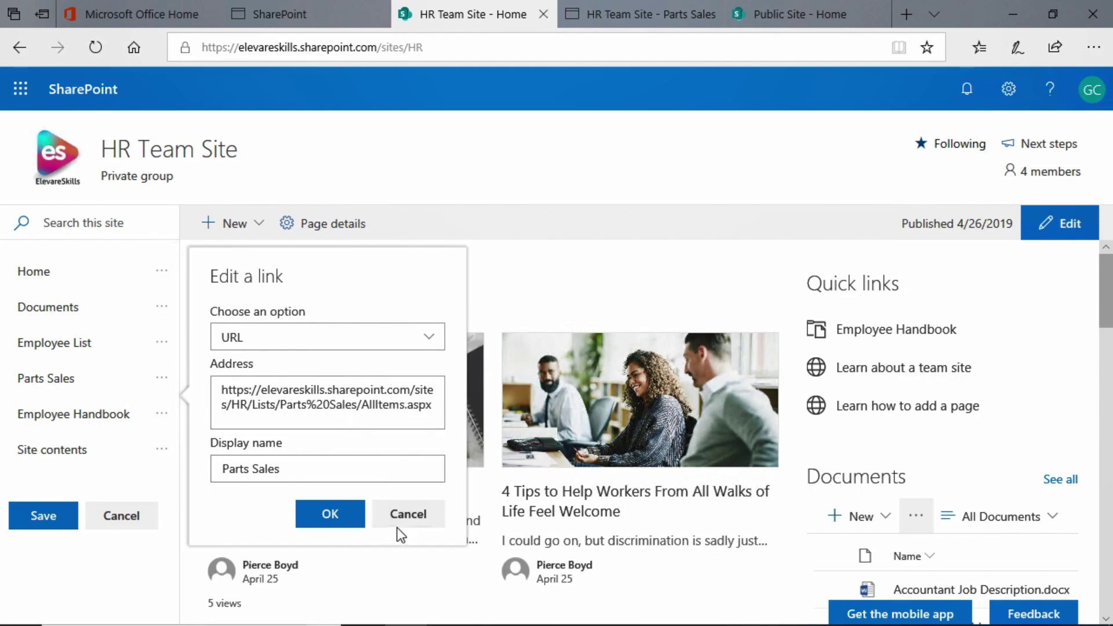
pyautogui.click(408, 516)
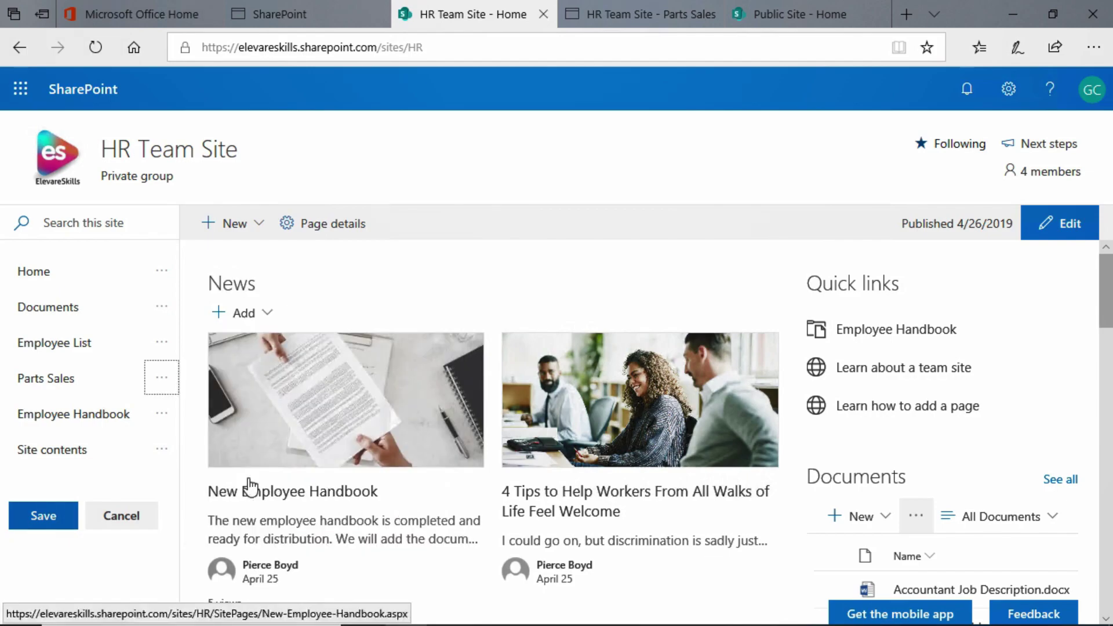
pyautogui.click(165, 386)
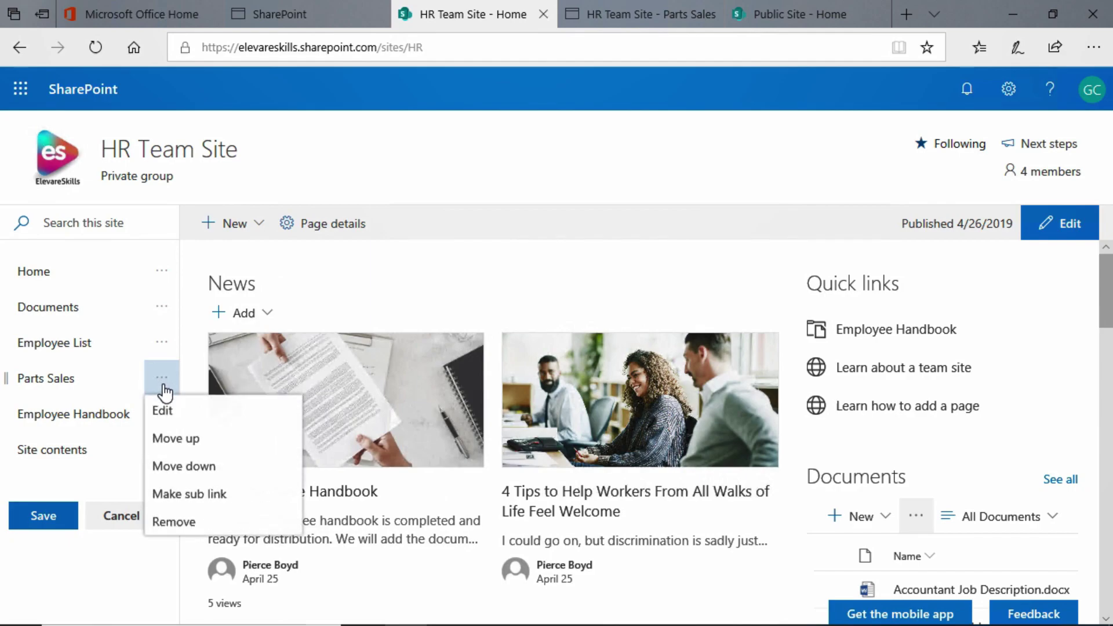
pyautogui.click(192, 522)
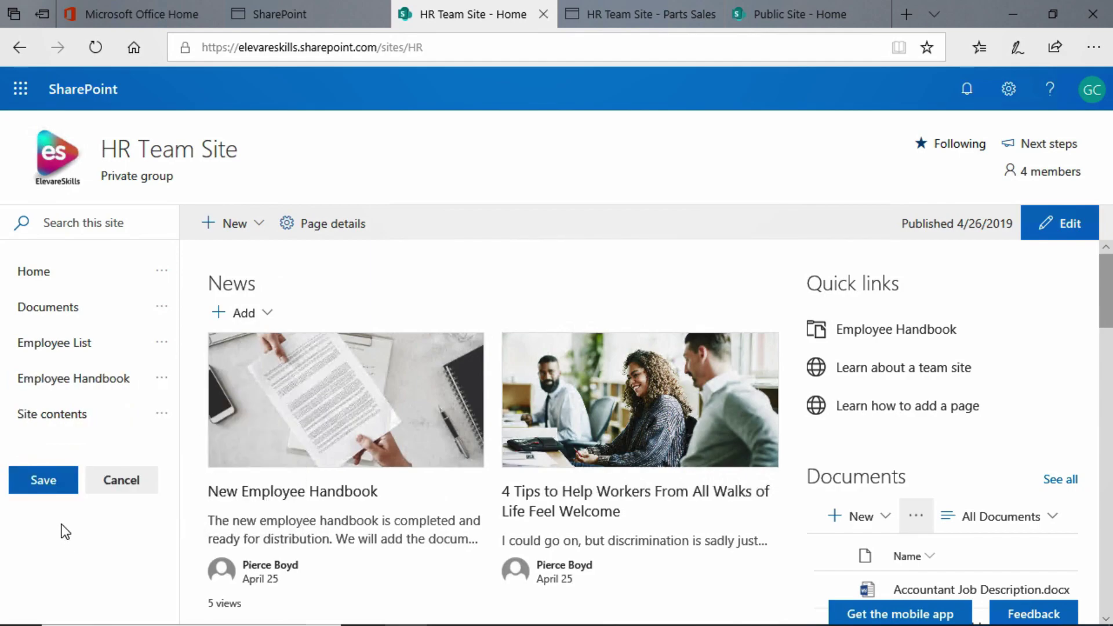
# Step: Start a new link below Site contents and copy the Public Site's web address
pyautogui.moveTo(84, 406)
pyautogui.moveTo(80, 439)
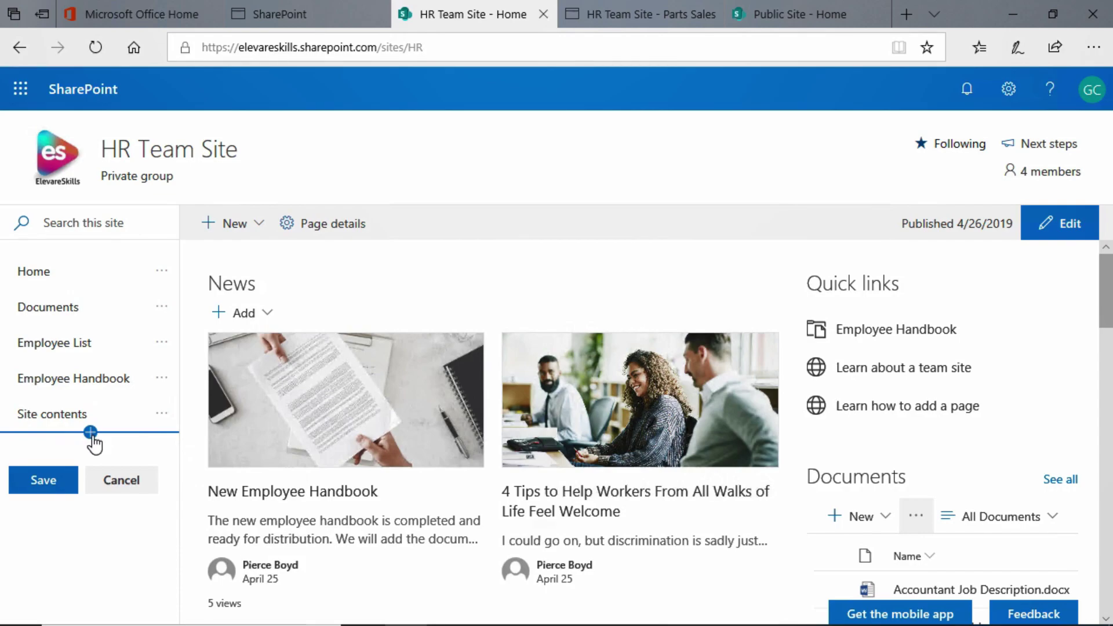
pyautogui.click(91, 433)
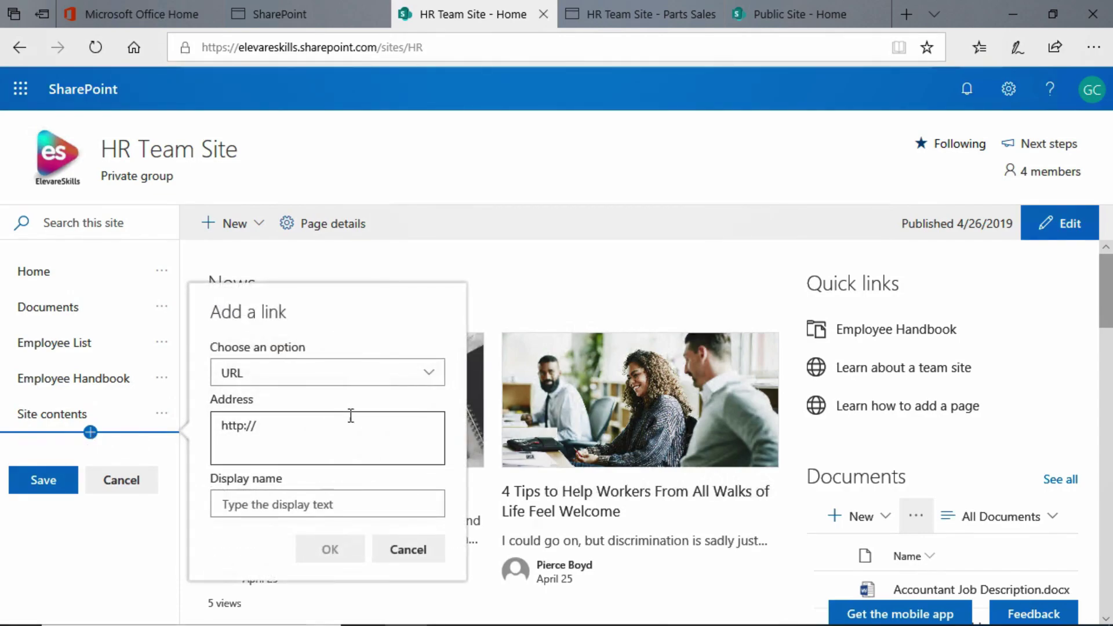
pyautogui.click(799, 8)
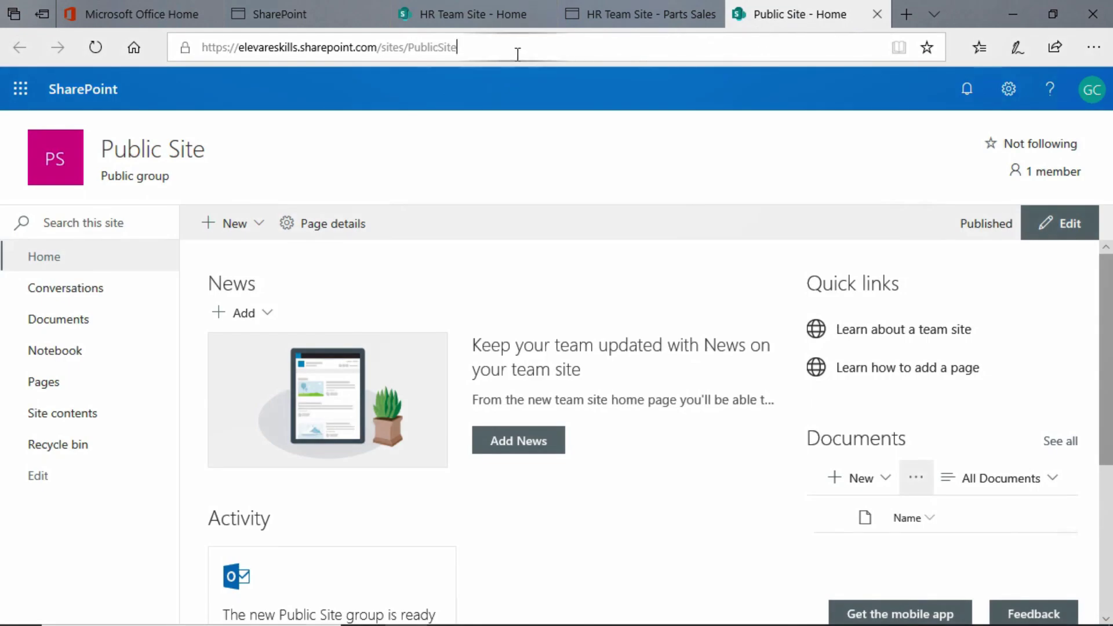
pyautogui.click(517, 51)
pyautogui.rightClick(398, 51)
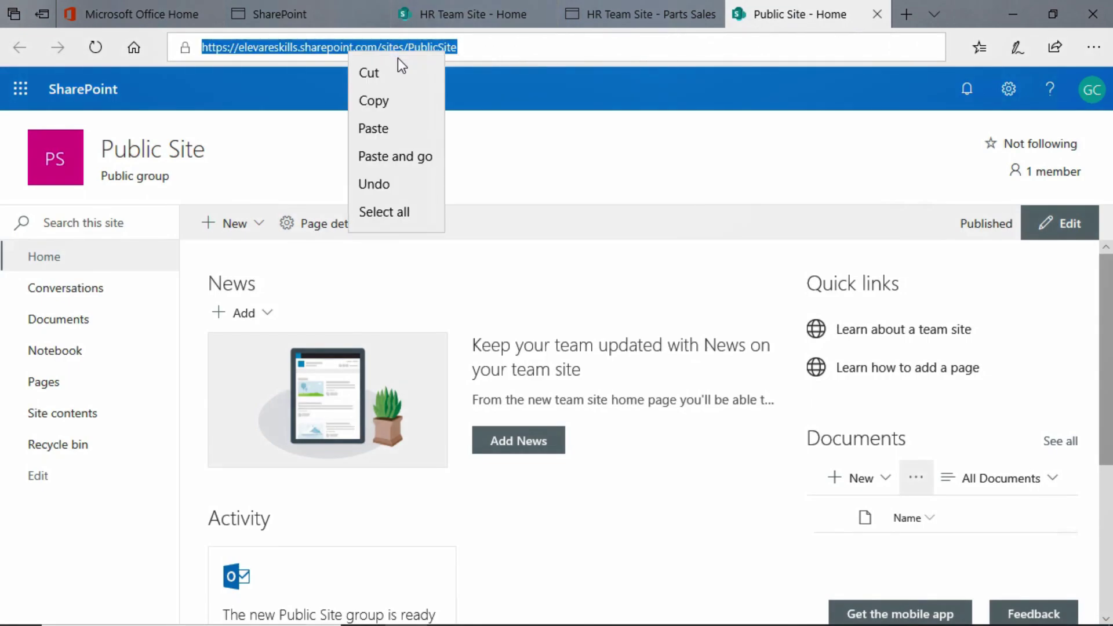
pyautogui.click(387, 110)
# Step: Paste that address into the new link, name it 'Public Site', and confirm
pyautogui.click(486, 23)
pyautogui.click(256, 447)
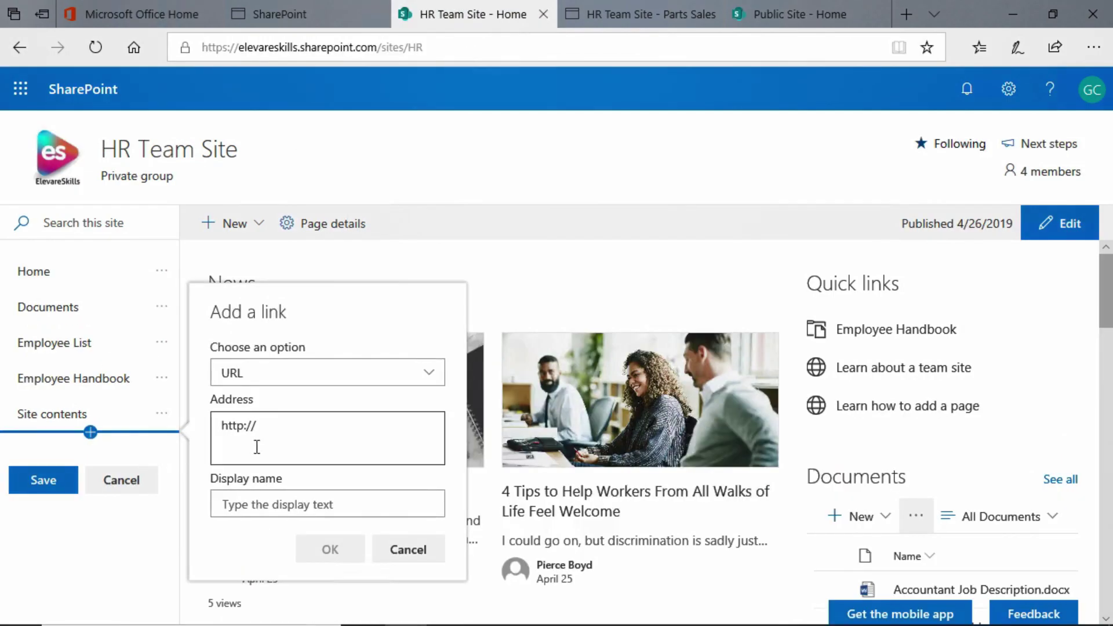
pyautogui.moveTo(286, 435); pyautogui.dragTo(194, 455)
pyautogui.rightClick(231, 426)
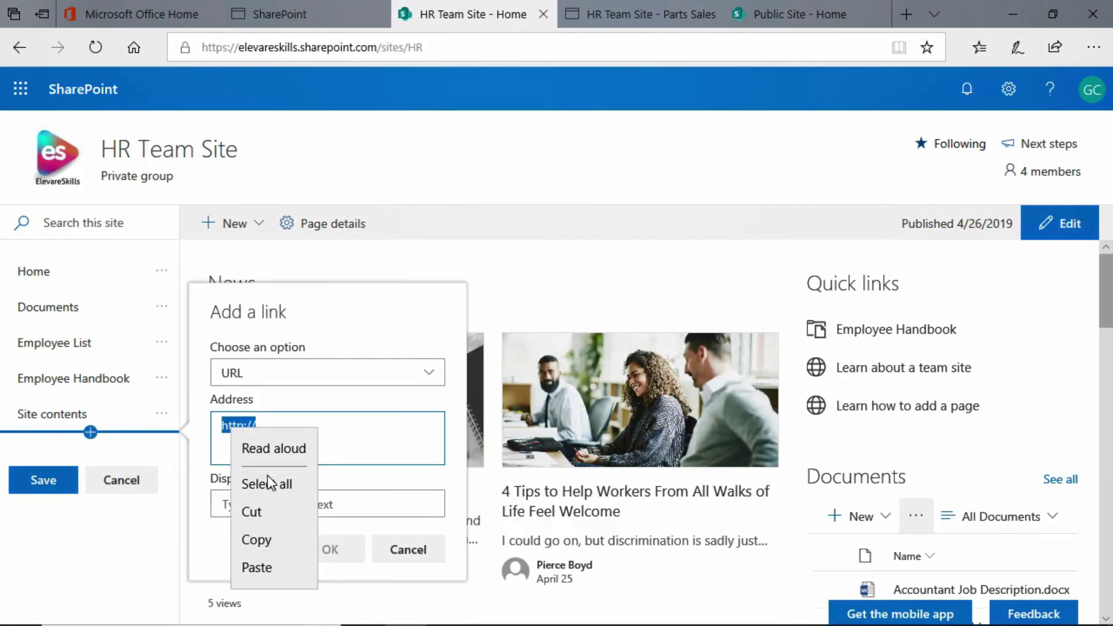
pyautogui.click(266, 565)
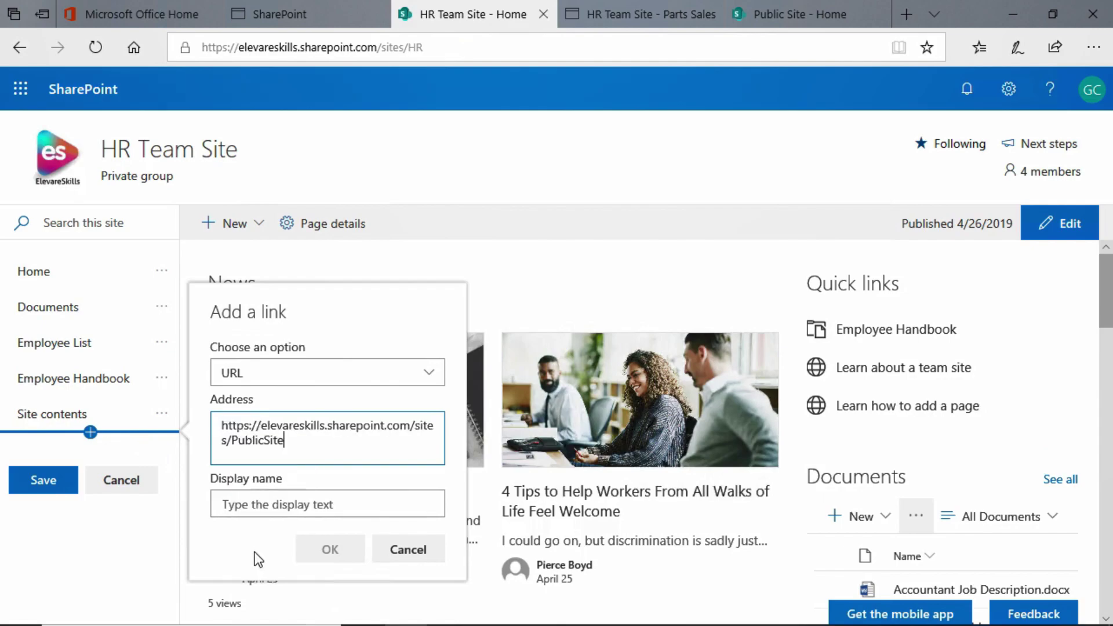
pyautogui.click(341, 505)
pyautogui.write('P')
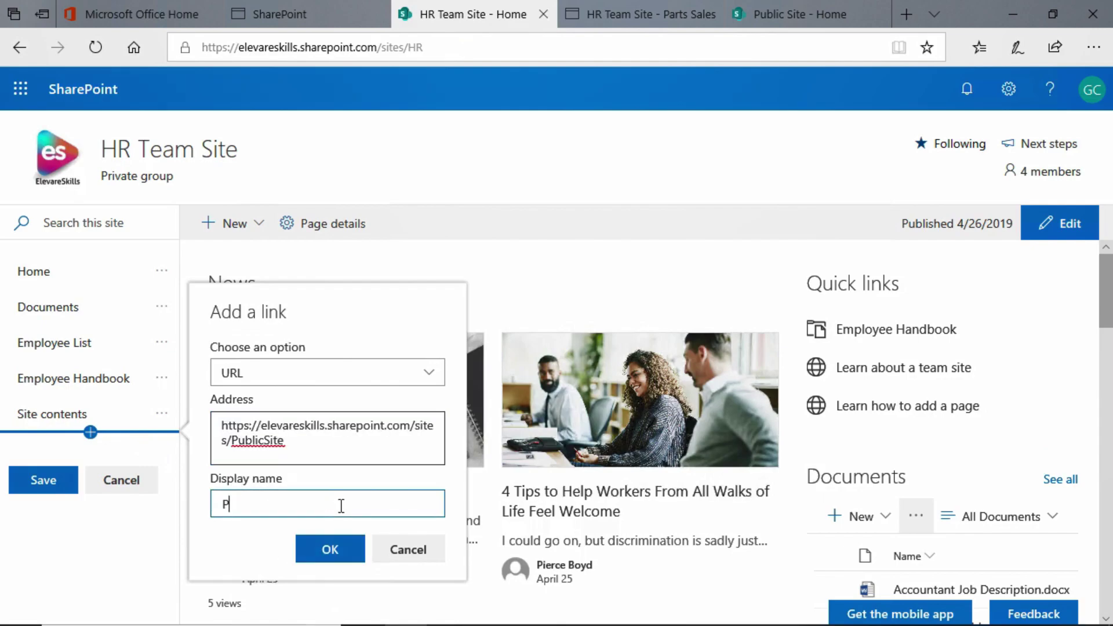
pyautogui.write('ublic Site')
pyautogui.click(328, 549)
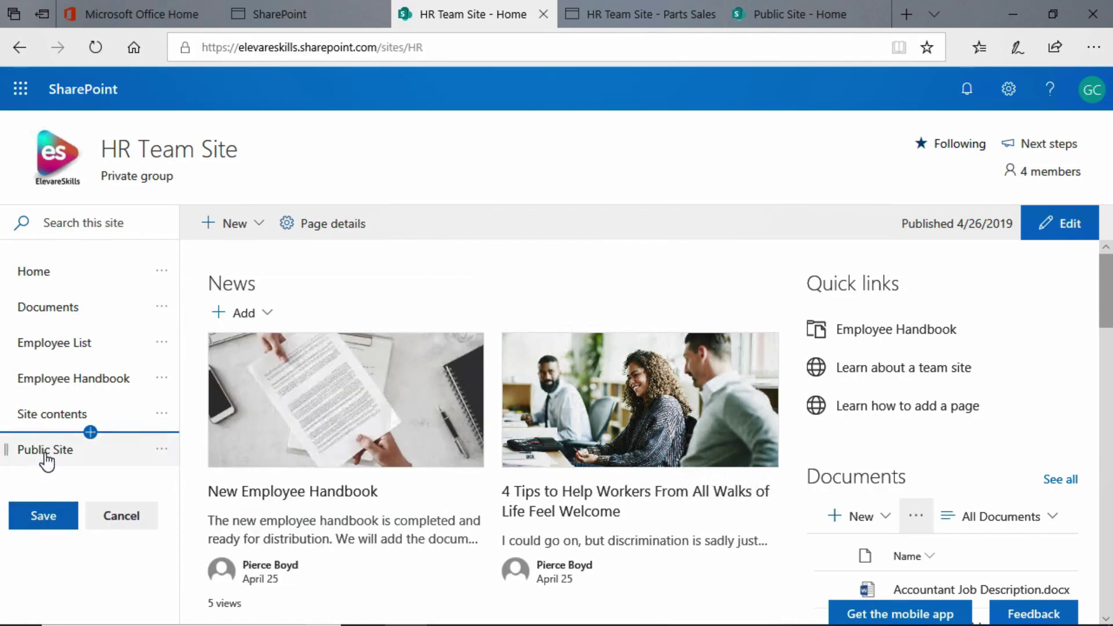
# Step: Save the navigation changes and open the Public Site from its new link
pyautogui.click(42, 517)
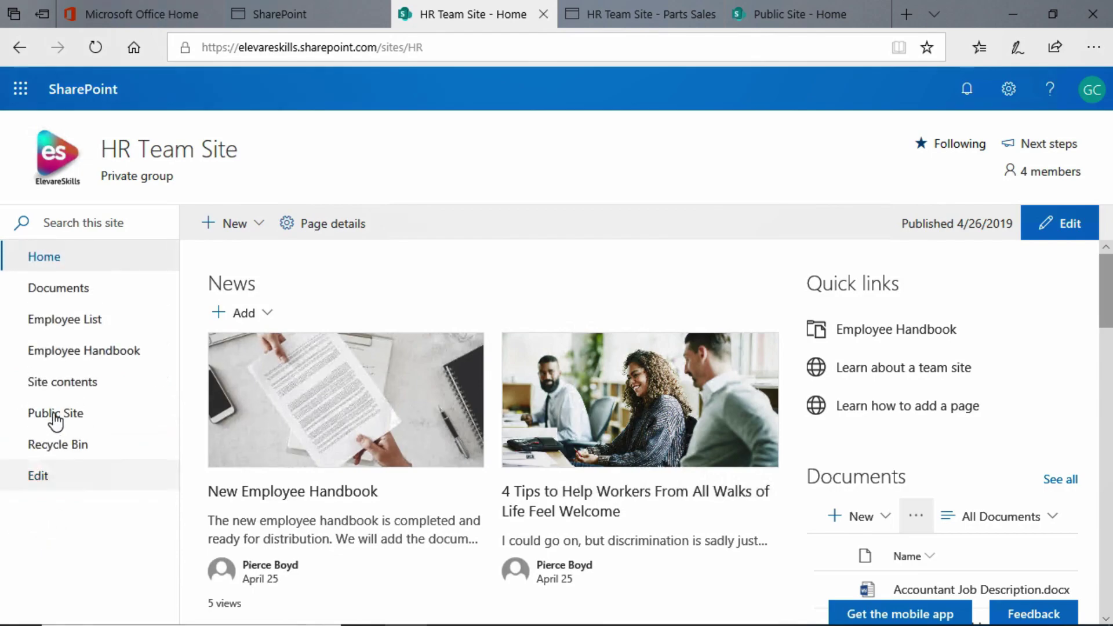
pyautogui.click(56, 413)
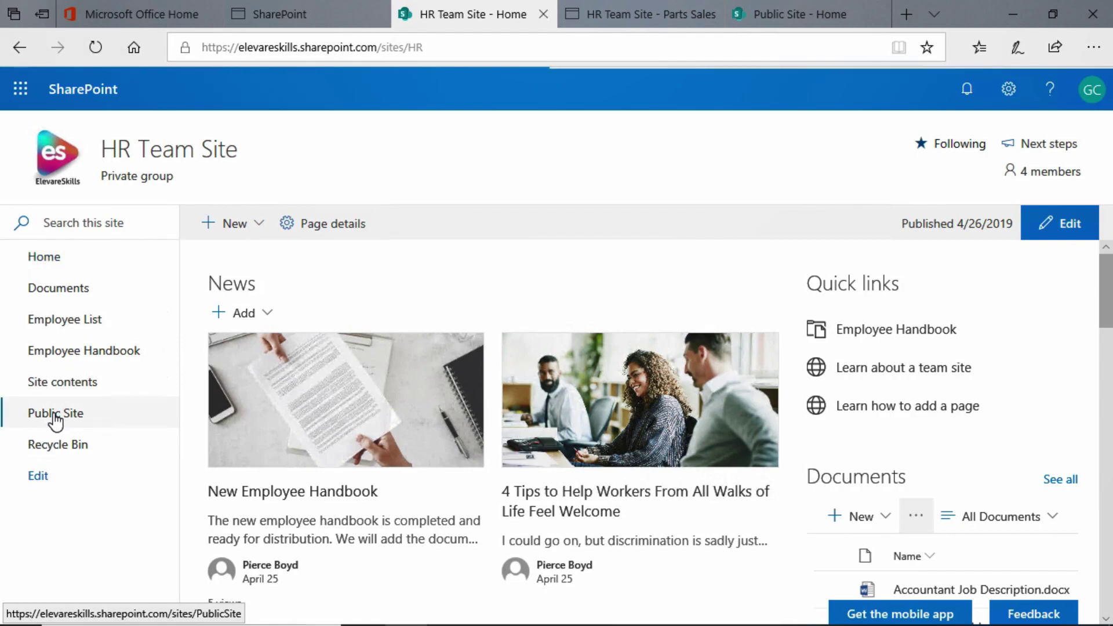